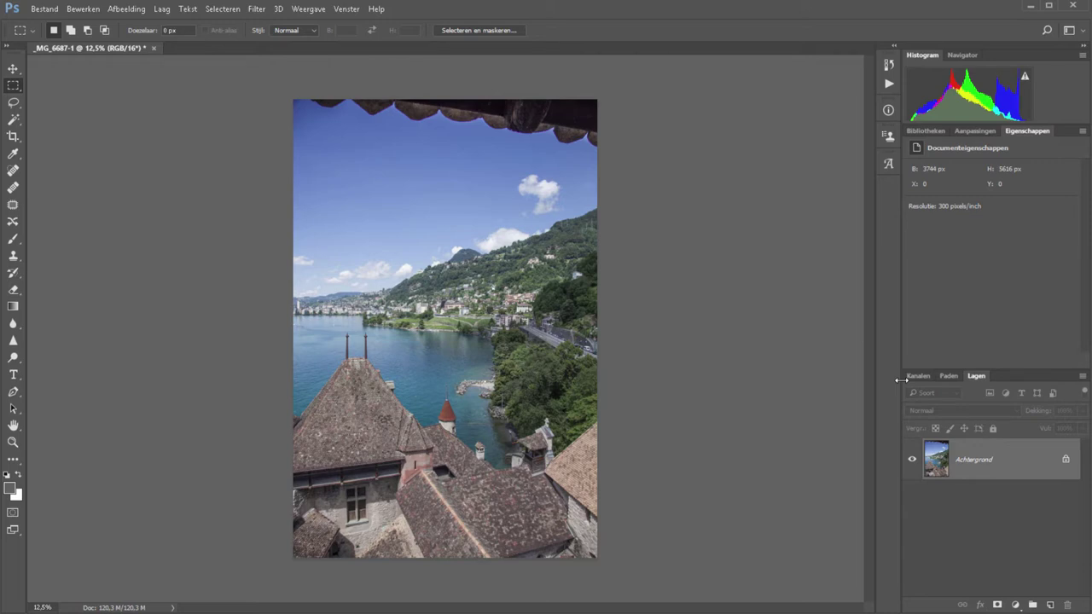
Convert the Achtergrond background layer into an embedded smart object named Laag 0.
right_click(1014, 460)
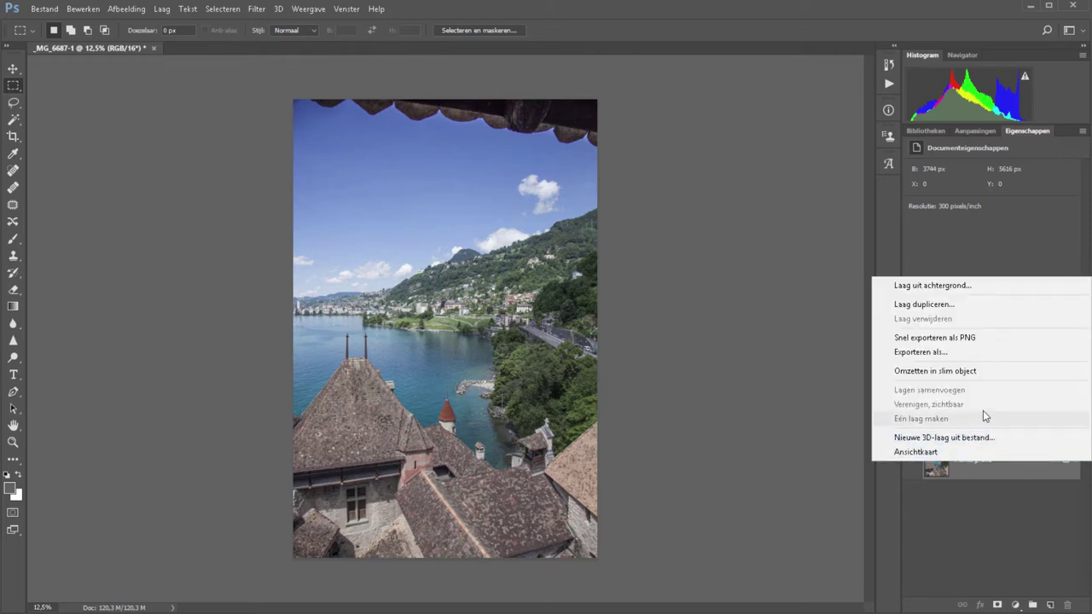
click(971, 372)
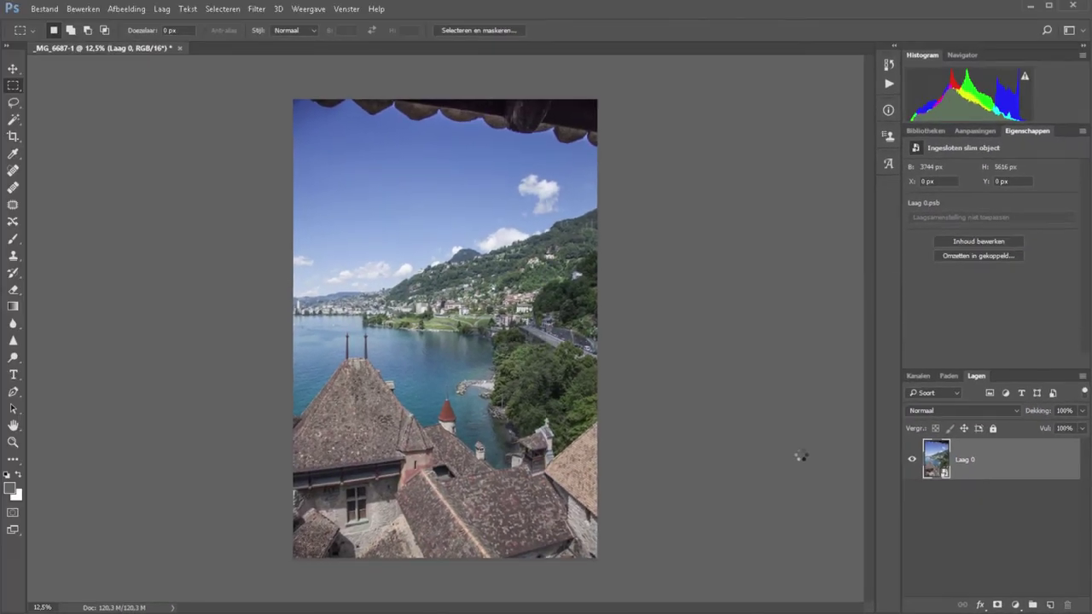
Launch Silver Efex Pro 2 from Filter > Nik Collection on the smart-object layer.
click(256, 8)
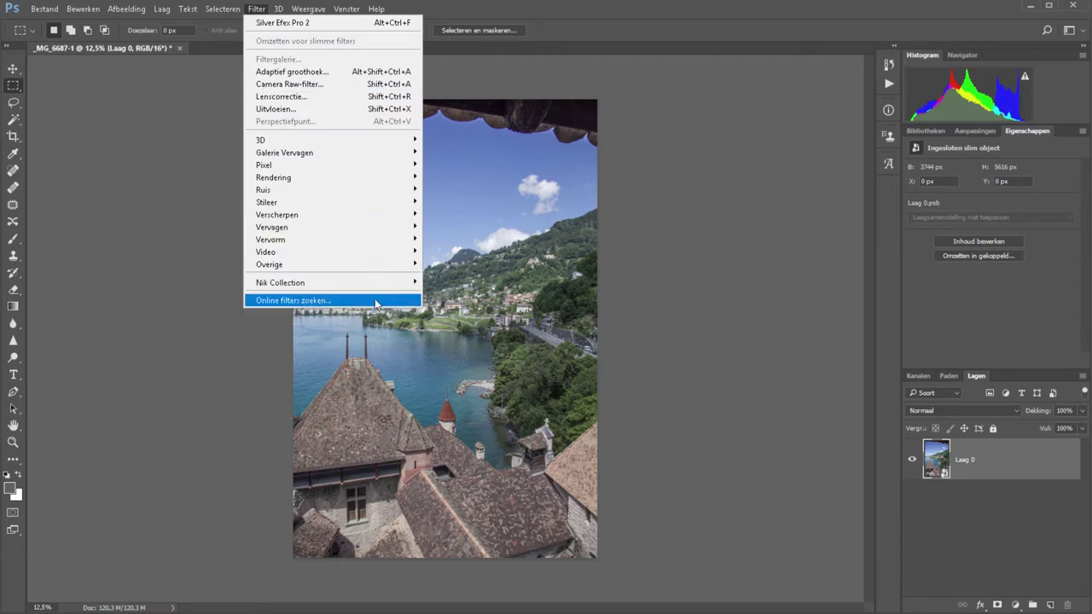
mouse_move(280, 282)
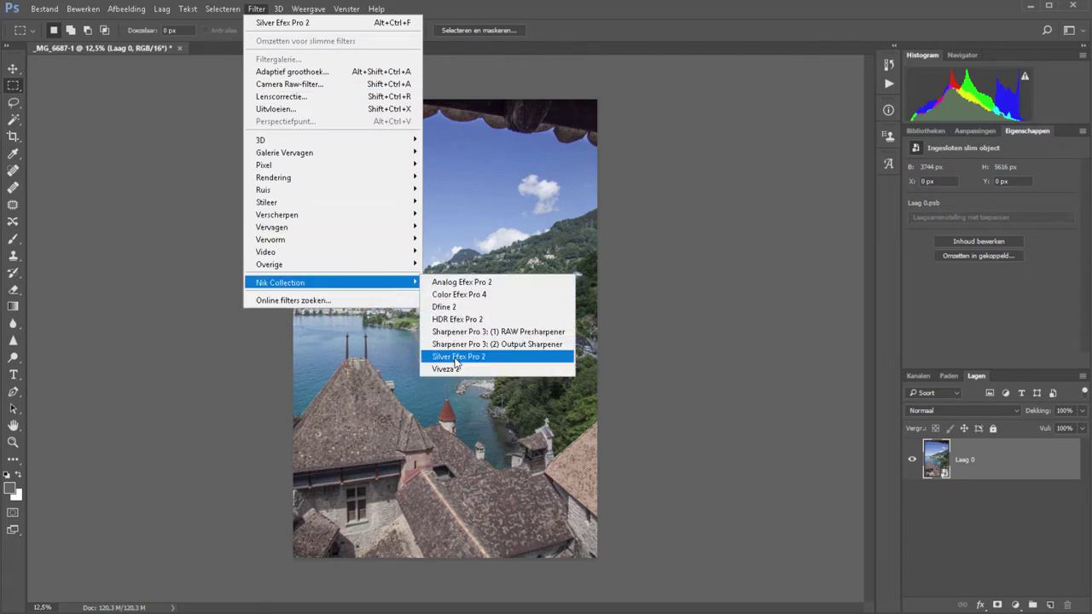
click(455, 356)
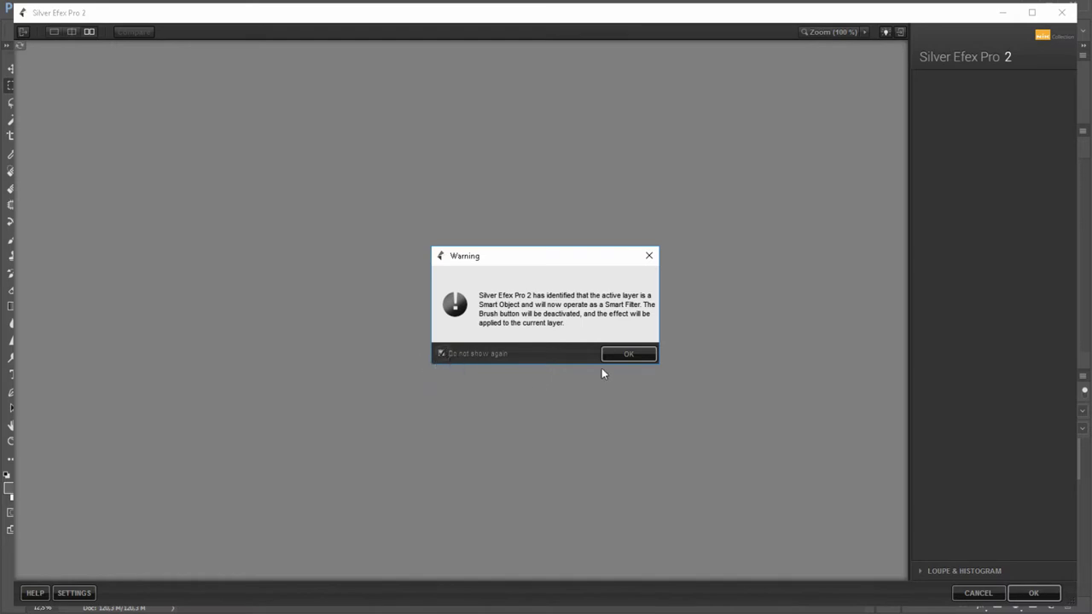
Try the High Contrast, High Key 1 and High Structure presets, then apply 000 Neutral in side-by-side view.
click(627, 356)
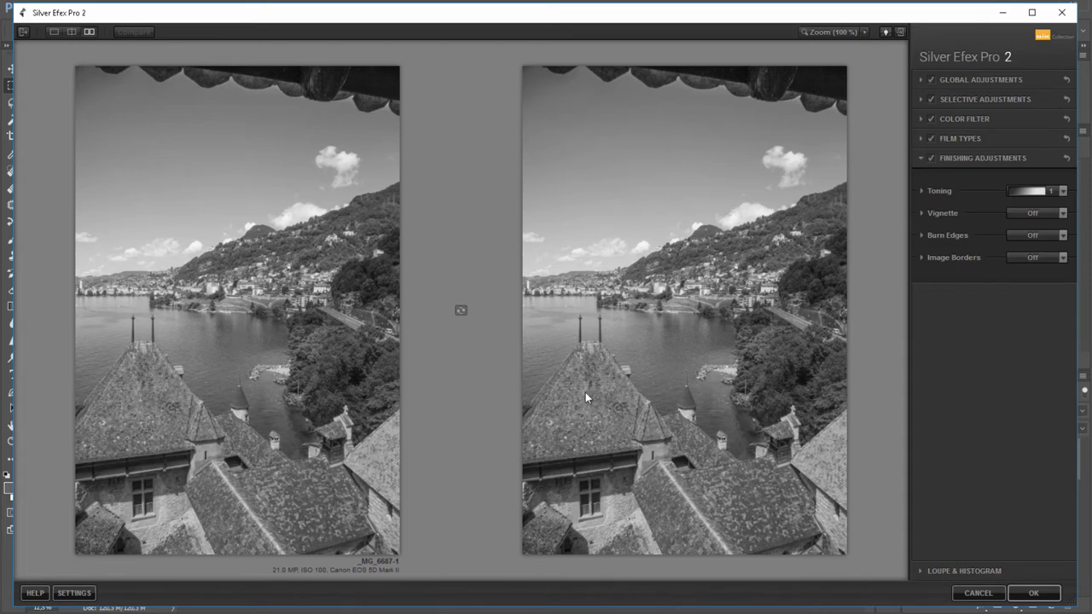
click(54, 31)
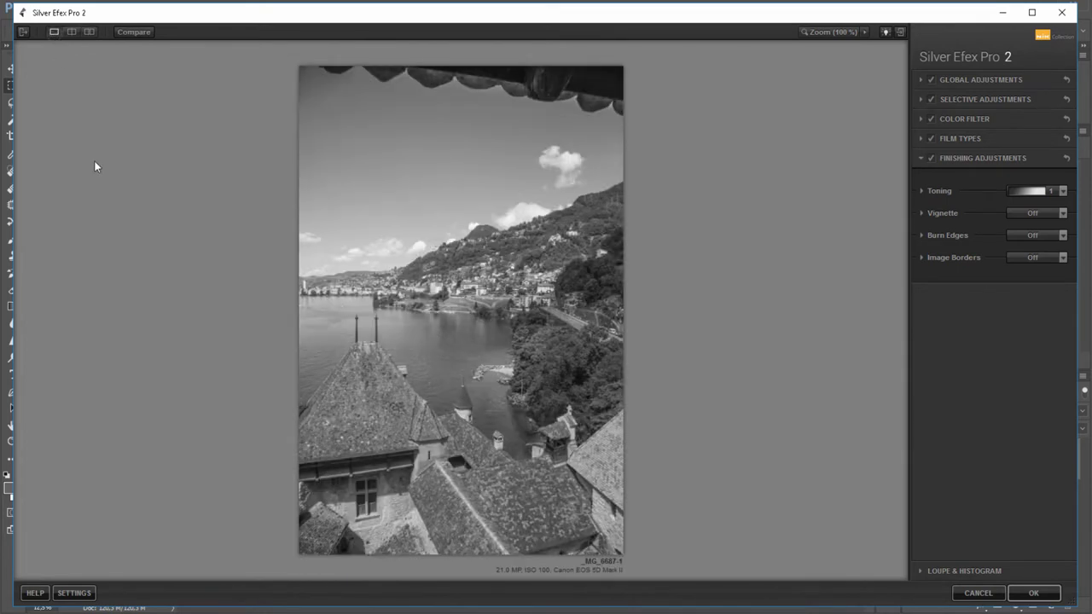
click(23, 31)
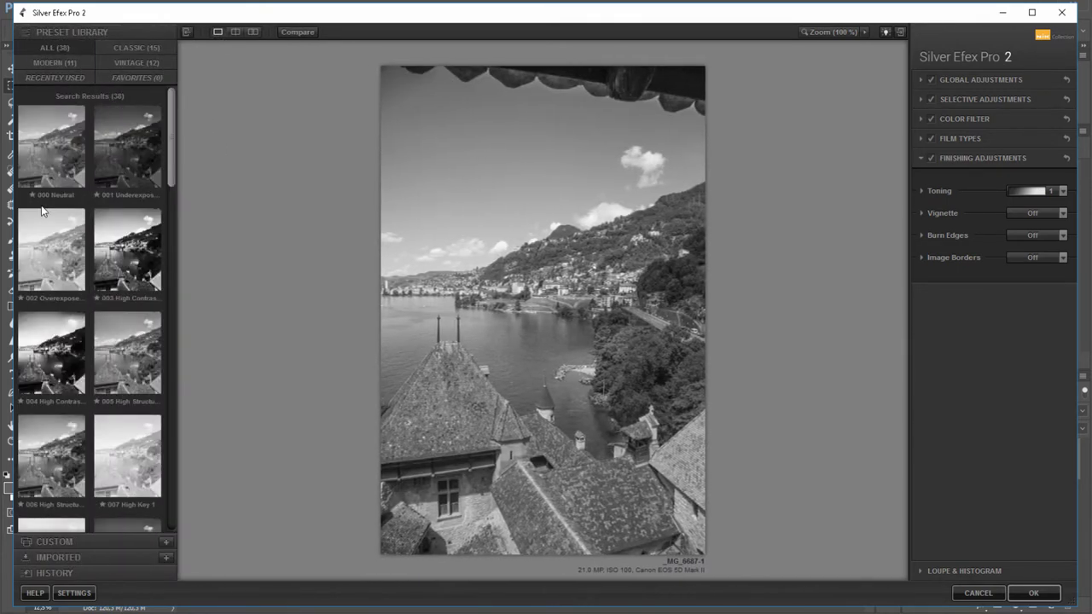
click(138, 266)
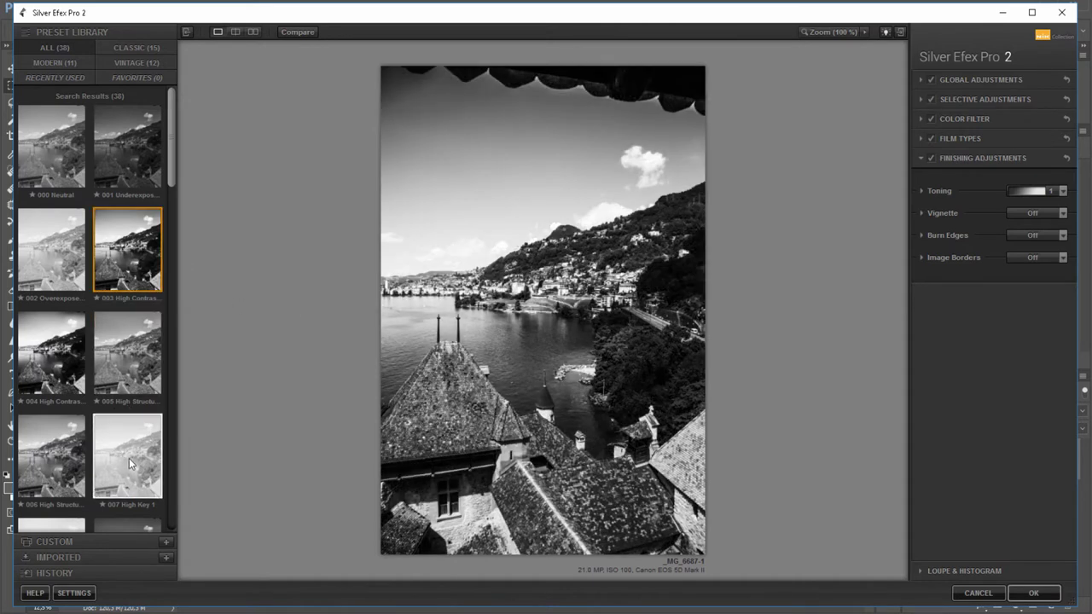
click(131, 468)
click(57, 454)
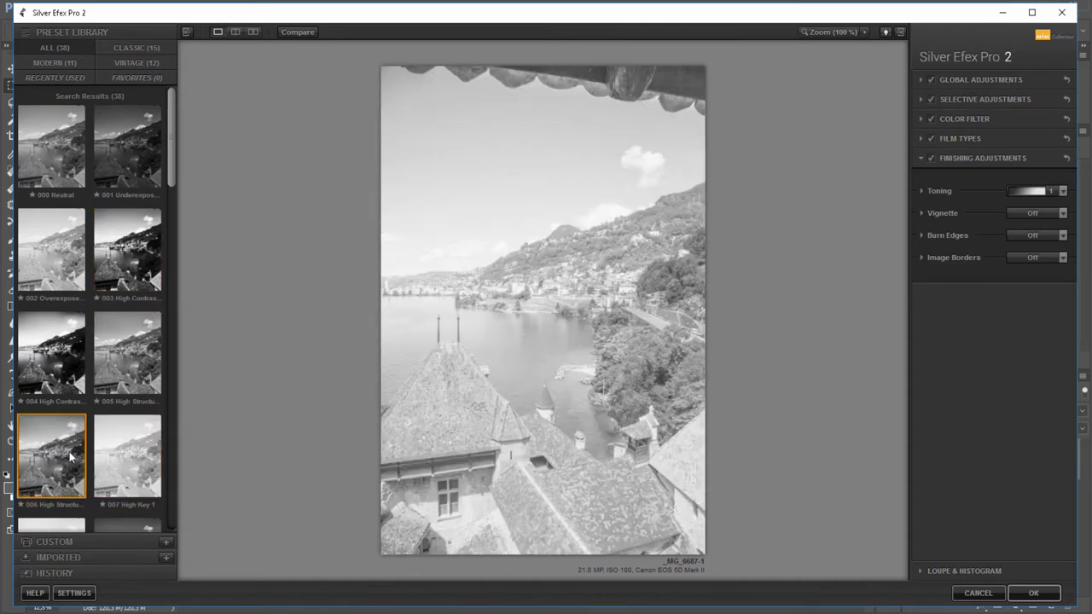
click(57, 170)
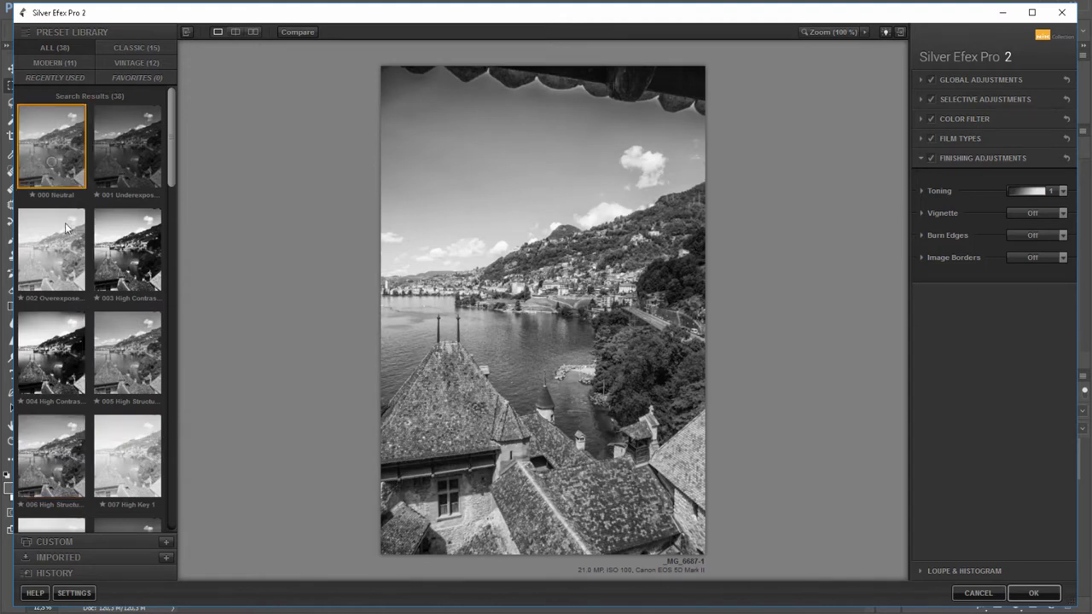
click(186, 32)
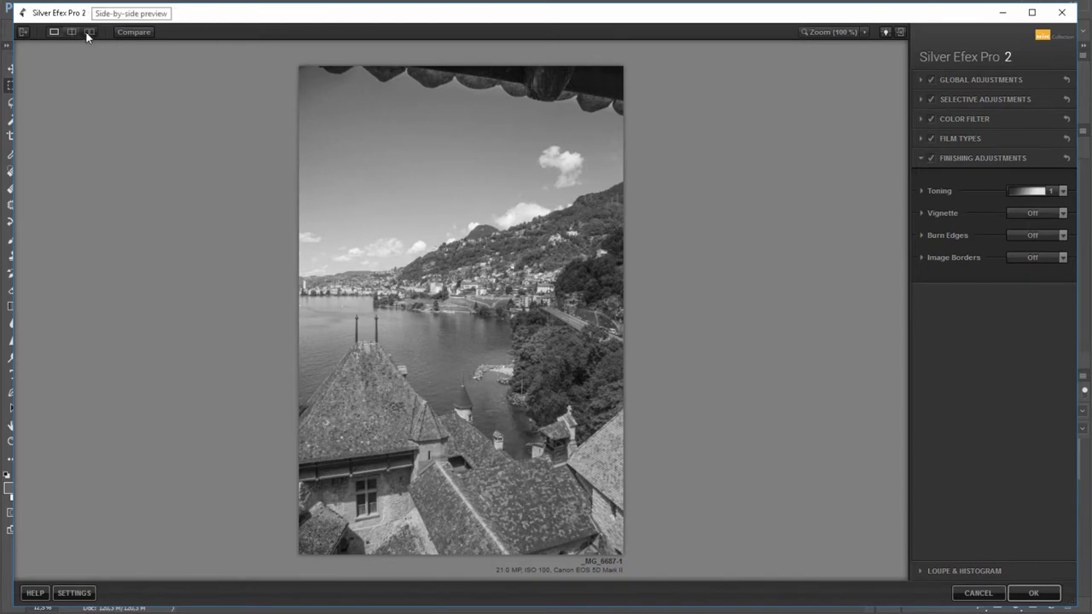
click(87, 32)
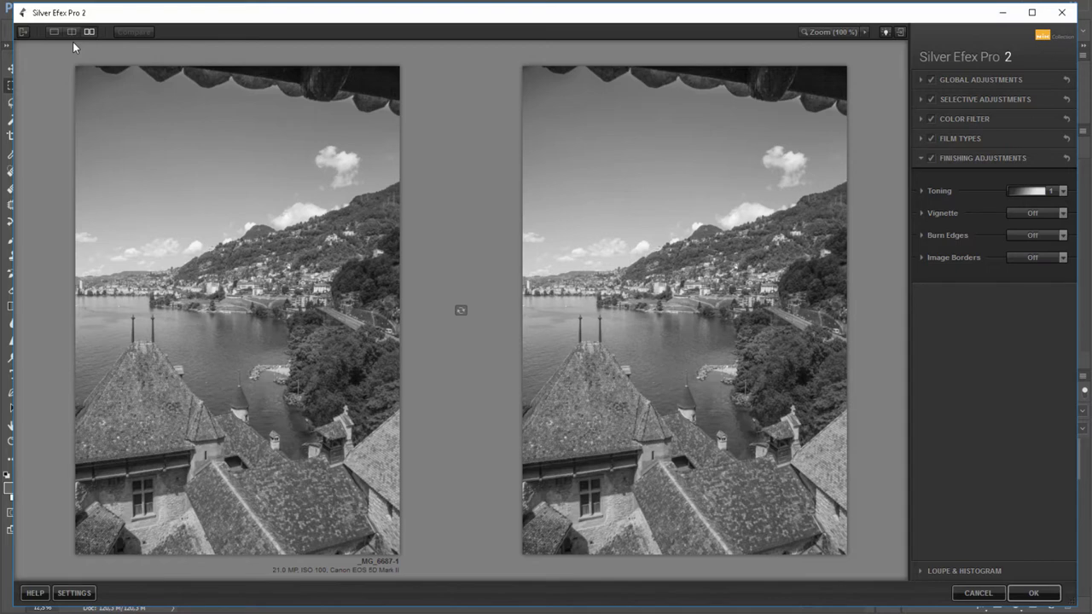
In Global Adjustments, set Brightness to 4%, Contrast to 22% and Structure to 25%.
click(920, 161)
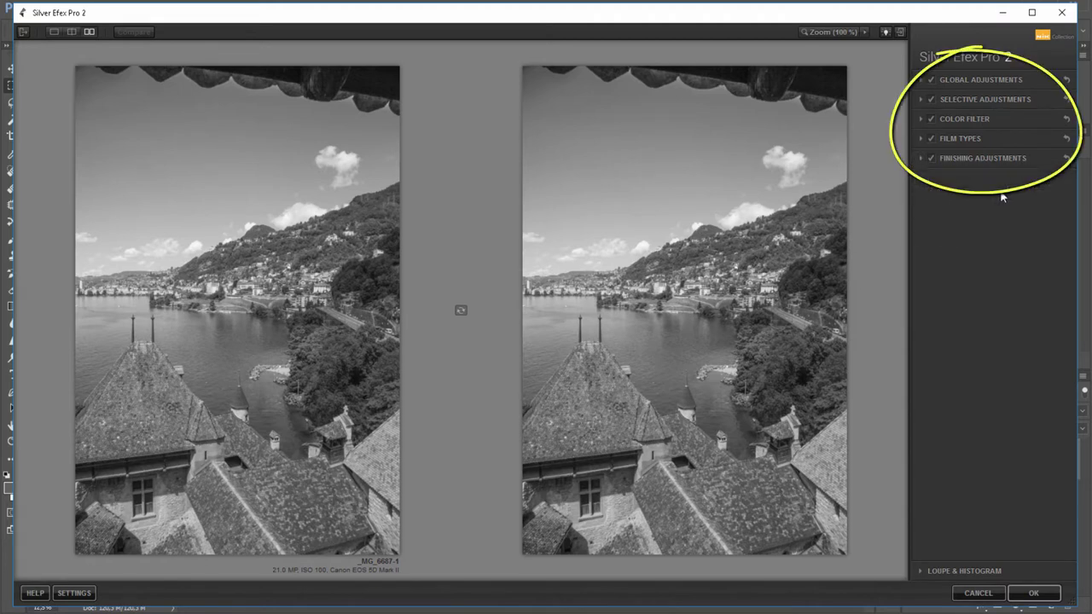
click(919, 80)
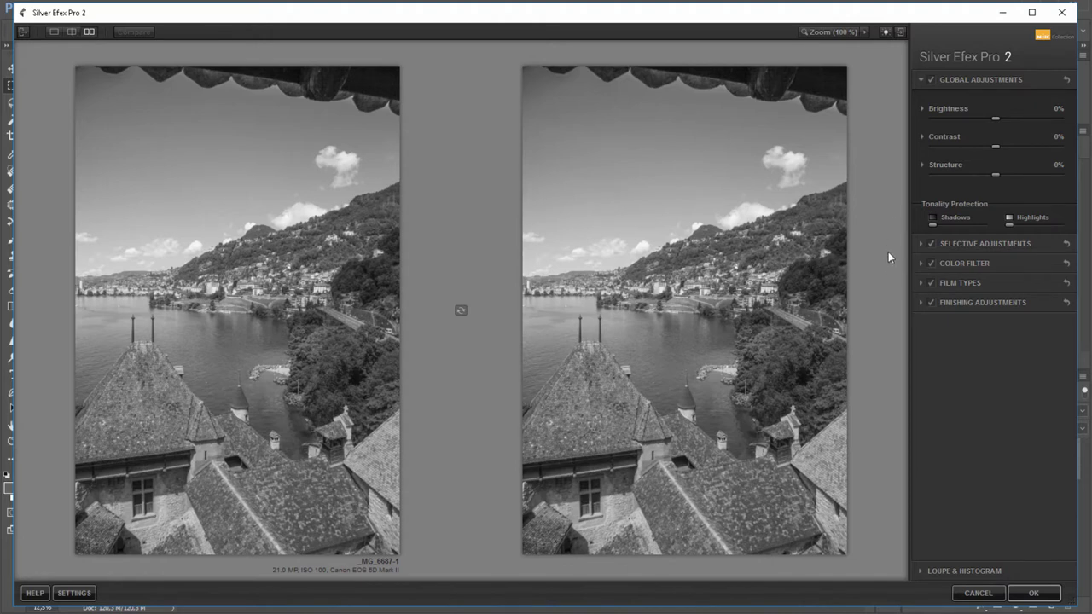
mouse_move(995, 118)
mouse_down()
mouse_move(1021, 119)
mouse_move(998, 117)
mouse_move(1012, 147)
mouse_move(1025, 147)
mouse_move(974, 147)
mouse_move(1035, 180)
mouse_move(1066, 183)
mouse_up()
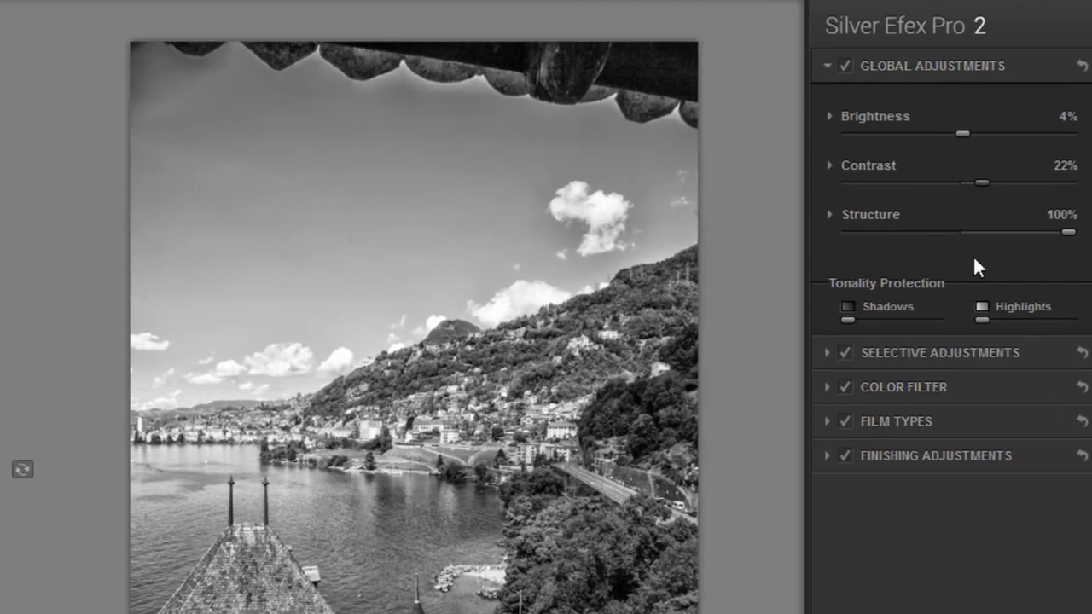
click(994, 231)
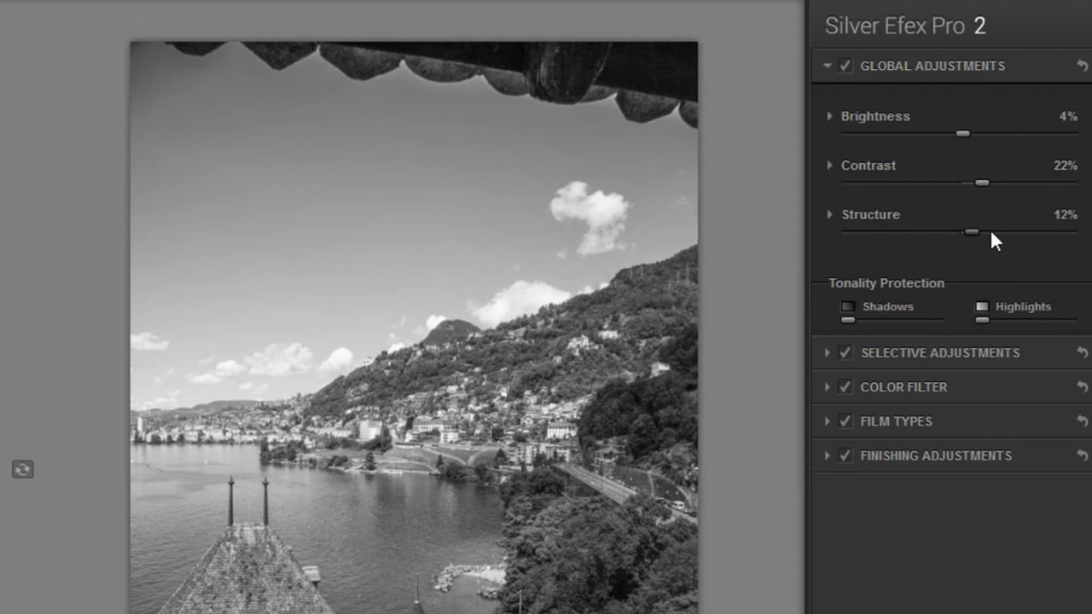
drag(972, 232, 985, 231)
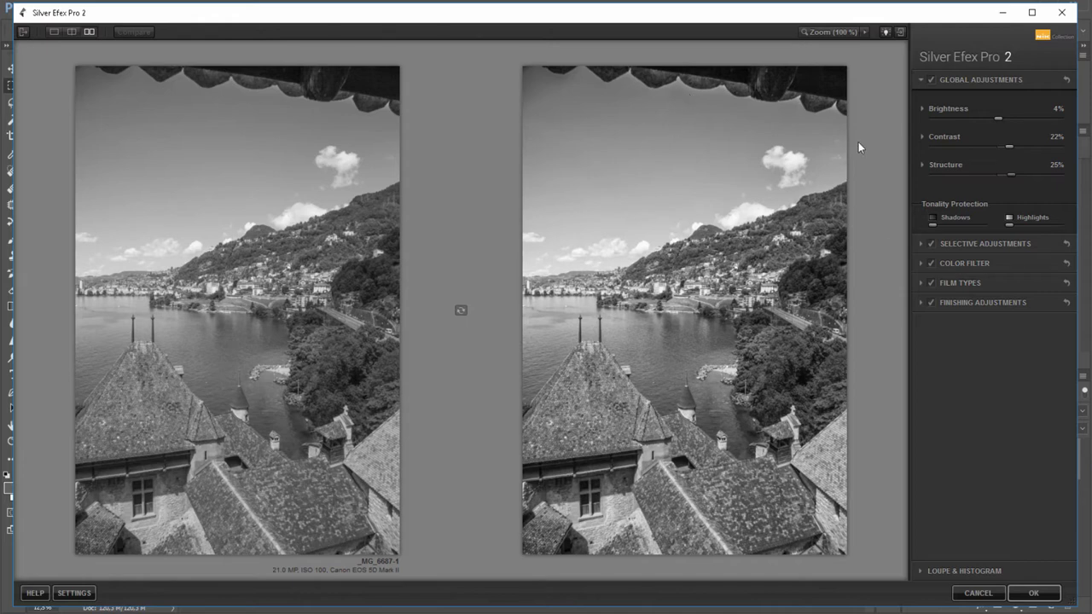
Add a control point on the castle roof and raise its brightness.
click(920, 82)
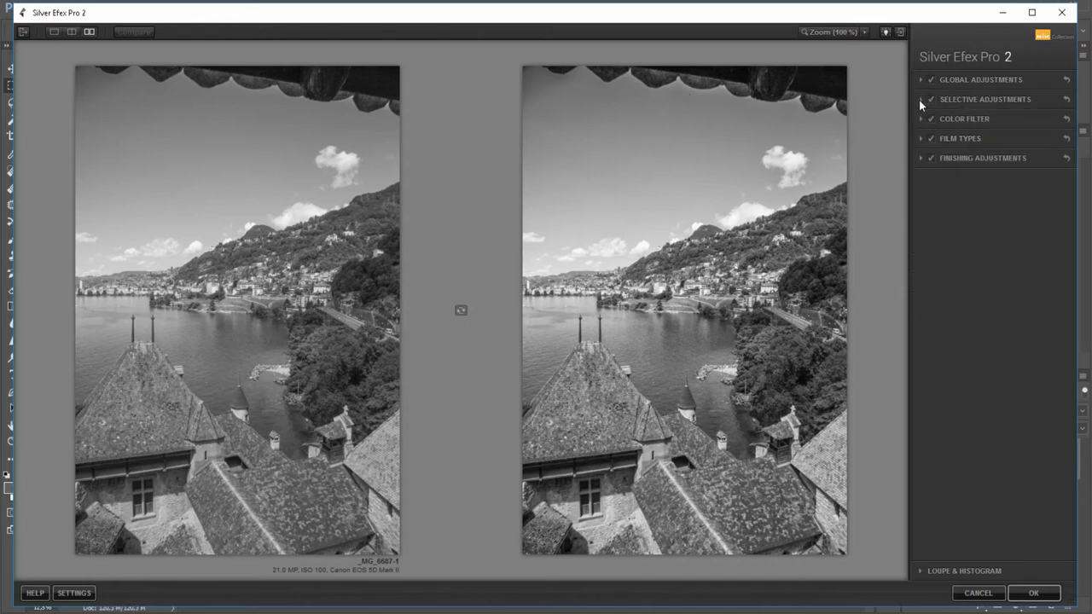
click(919, 100)
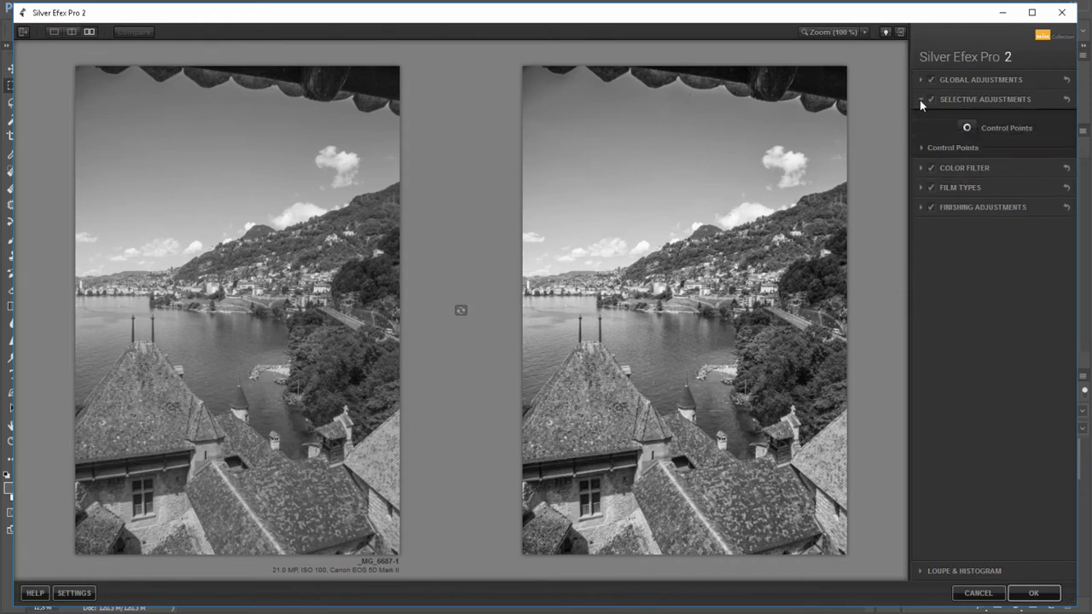
click(966, 128)
click(595, 406)
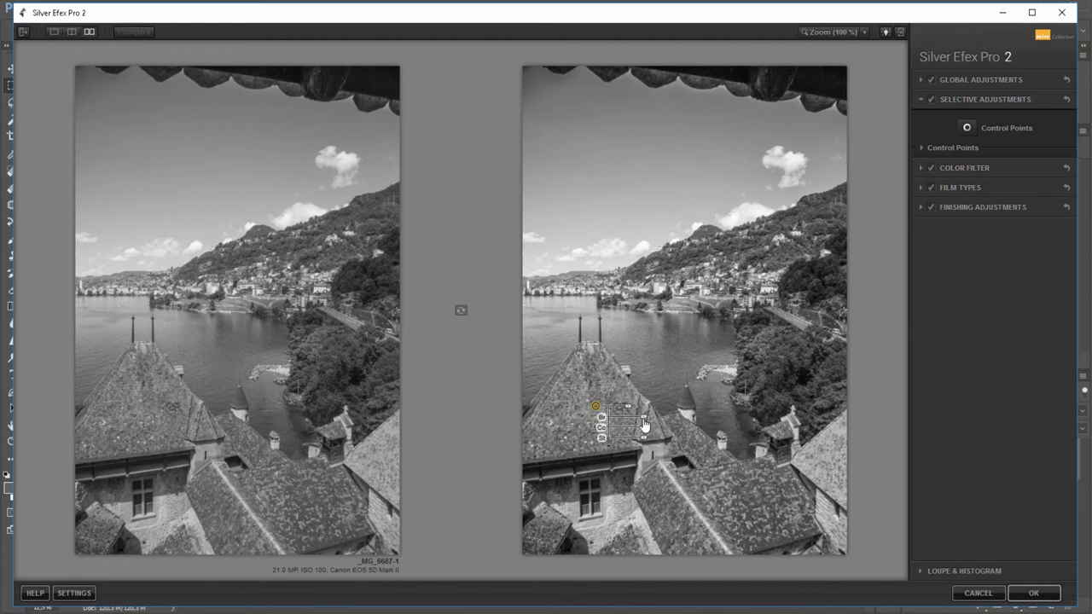
mouse_move(642, 417)
mouse_down()
mouse_move(668, 421)
mouse_move(620, 413)
mouse_up()
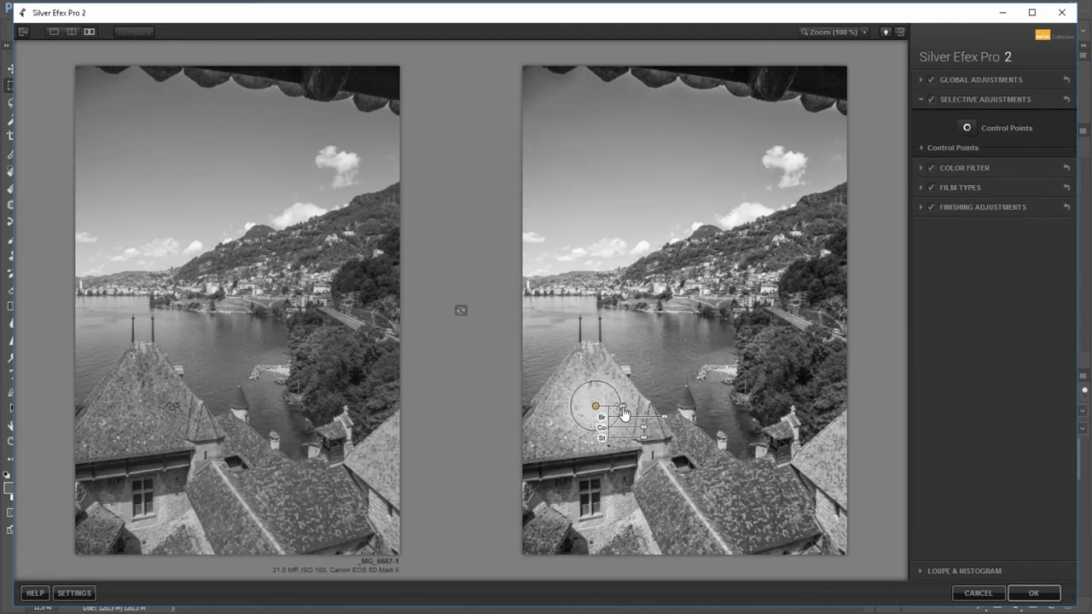
Add a second control point on the lower-right rooftops and brighten them.
click(966, 127)
click(761, 505)
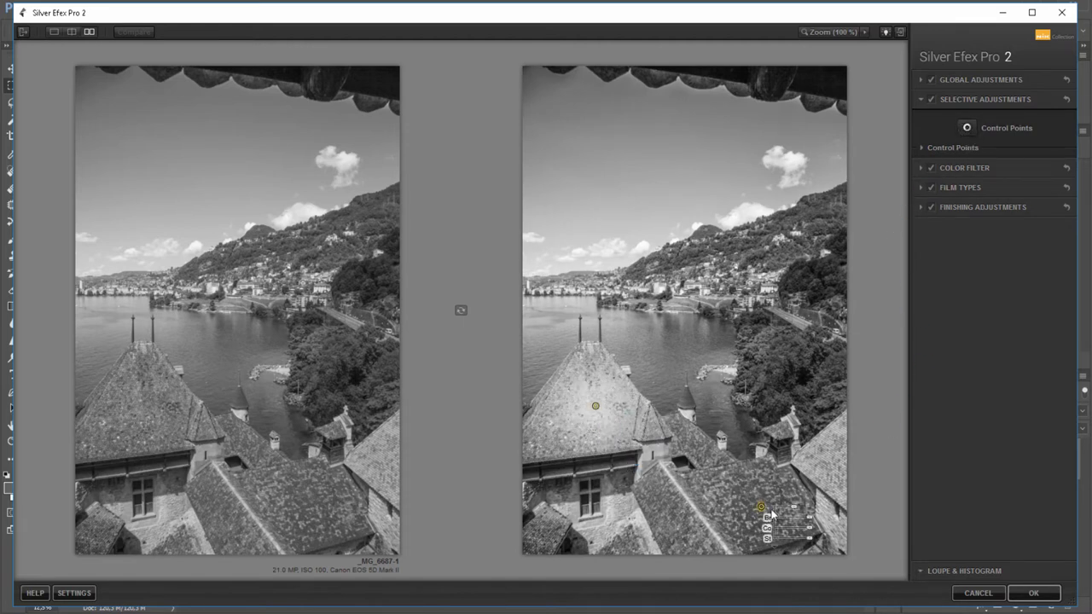
drag(809, 518, 817, 517)
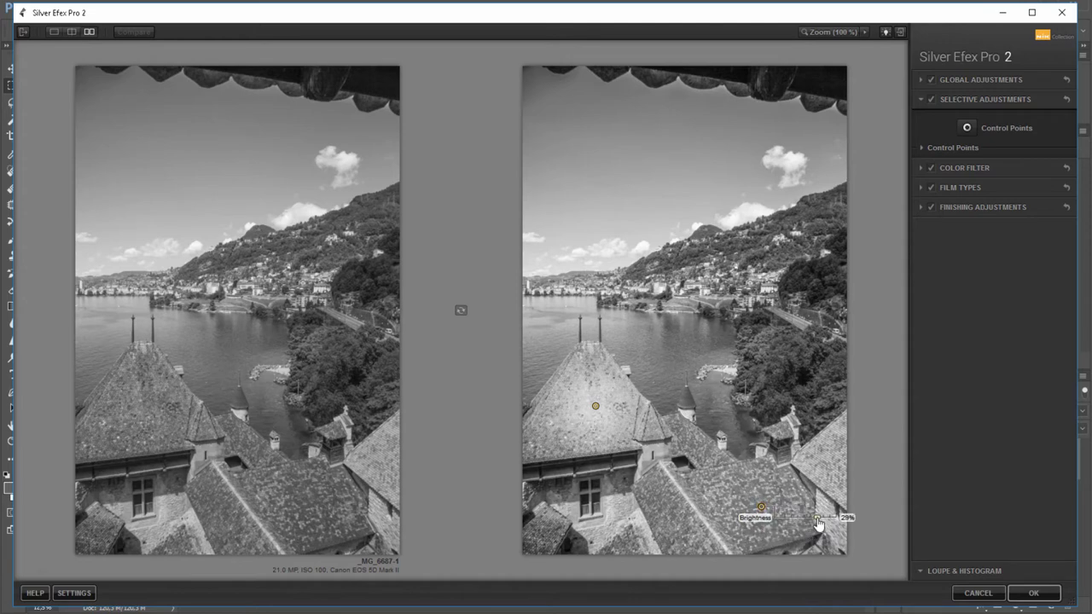
click(921, 99)
click(920, 119)
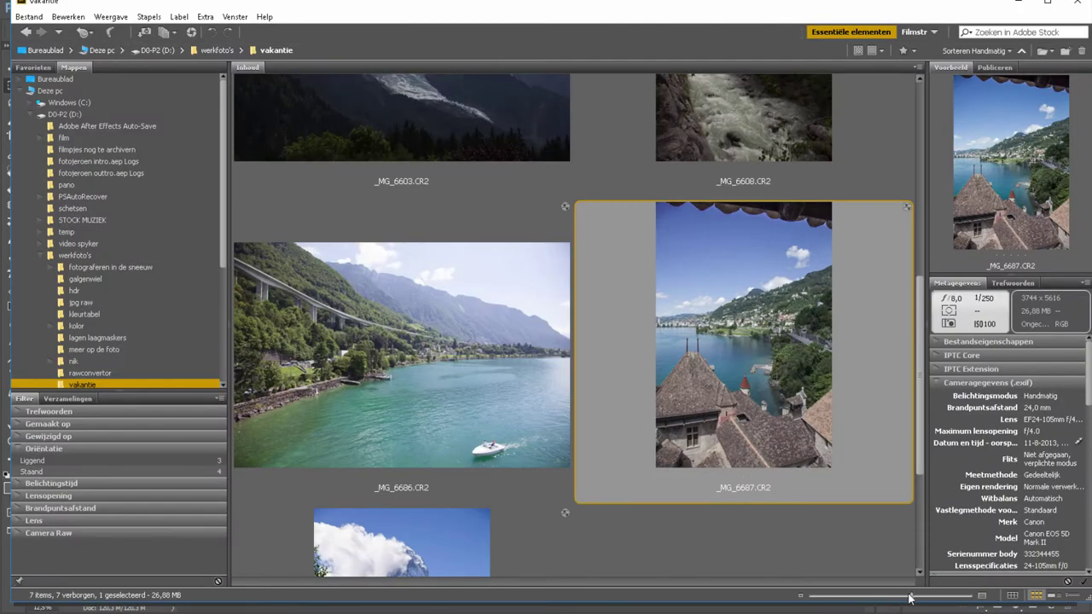
In Bridge, enlarge thumbnails and filter the vakantie folder to the one-star photo _MG_6687.CR2.
drag(910, 595, 938, 595)
click(66, 433)
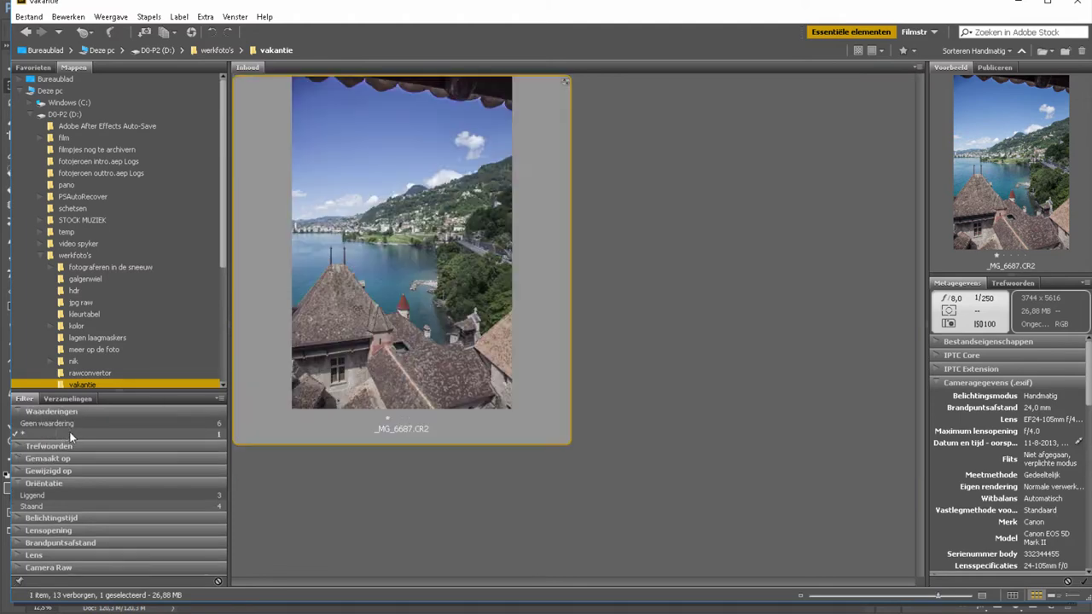
drag(943, 595, 952, 595)
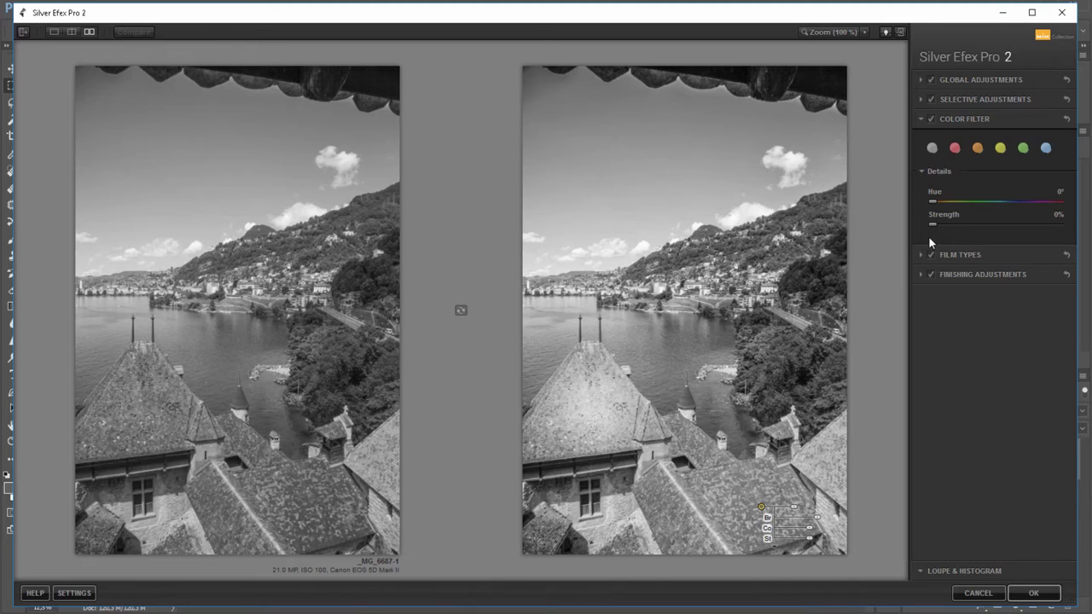
Try red and blue colour filters and shift the hue, with global and selective adjustments off.
click(954, 149)
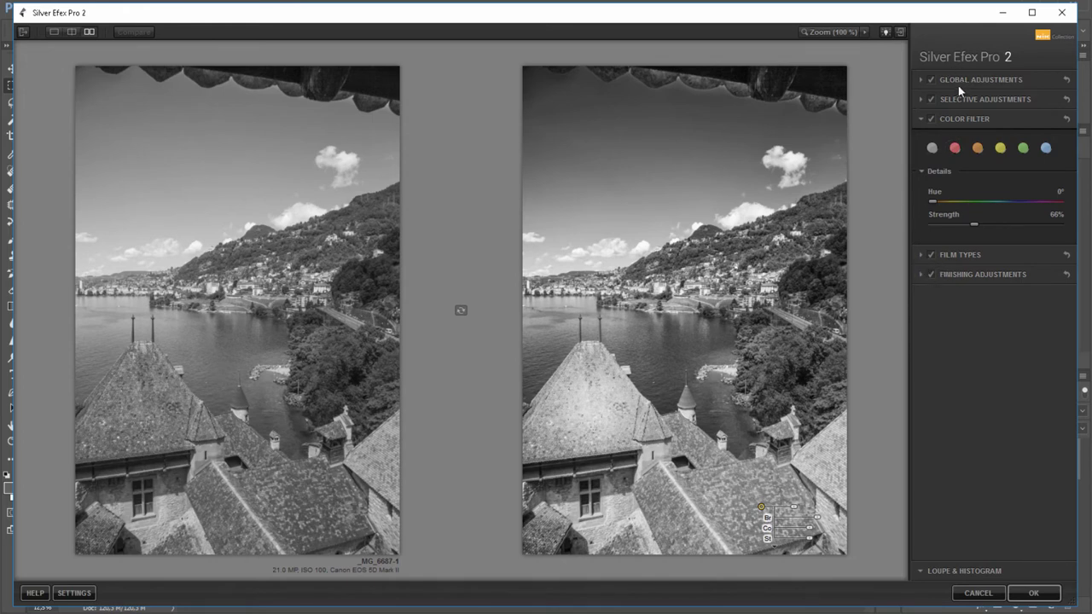
click(930, 79)
click(931, 99)
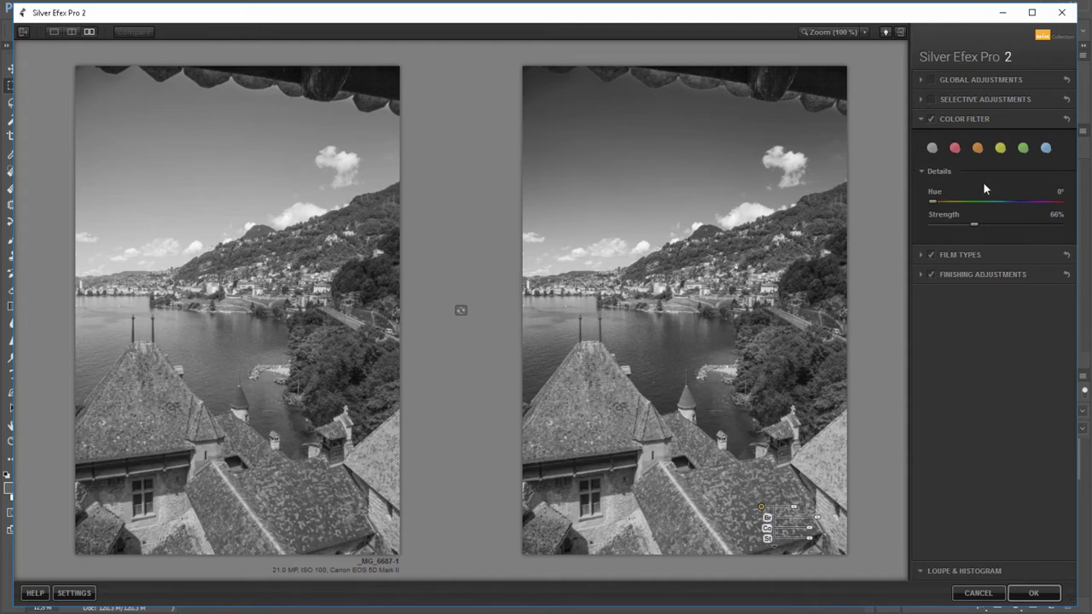
click(1045, 149)
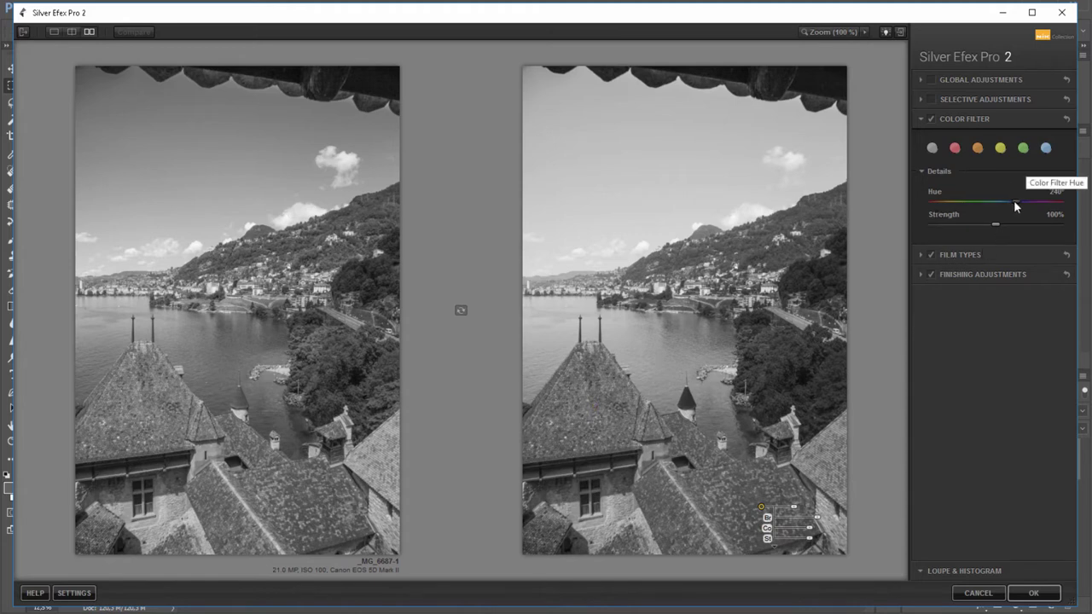
mouse_move(1015, 201)
mouse_down()
mouse_move(1026, 202)
mouse_move(964, 202)
mouse_move(1042, 225)
mouse_up()
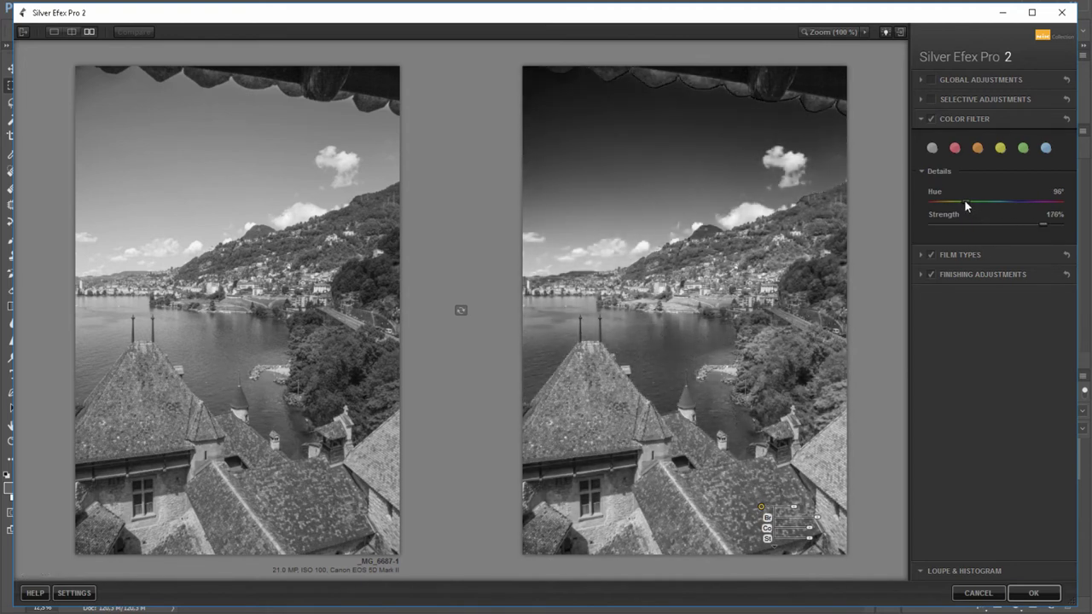
drag(966, 201, 985, 203)
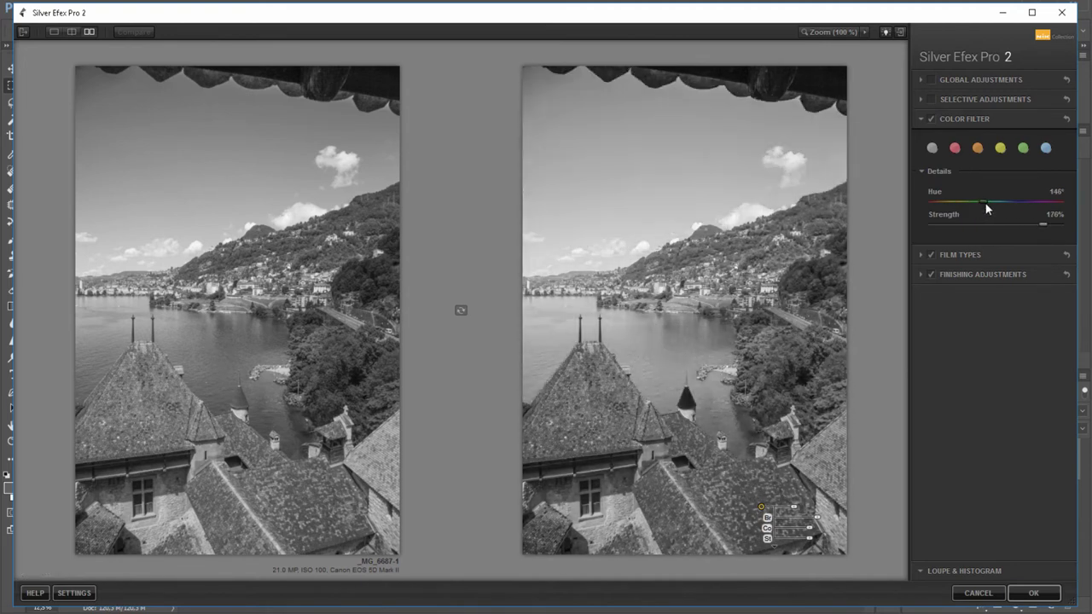
Compare yellow, orange and blue filters, then settle on red (Hue 0°, Strength 66%) and re-enable adjustments.
click(998, 148)
click(979, 149)
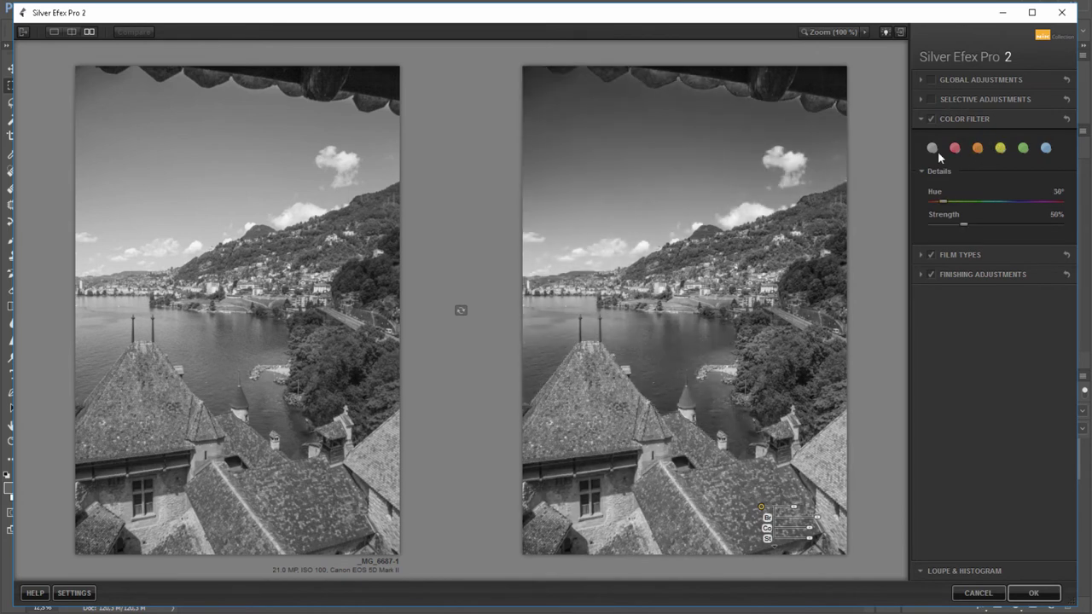
click(1023, 148)
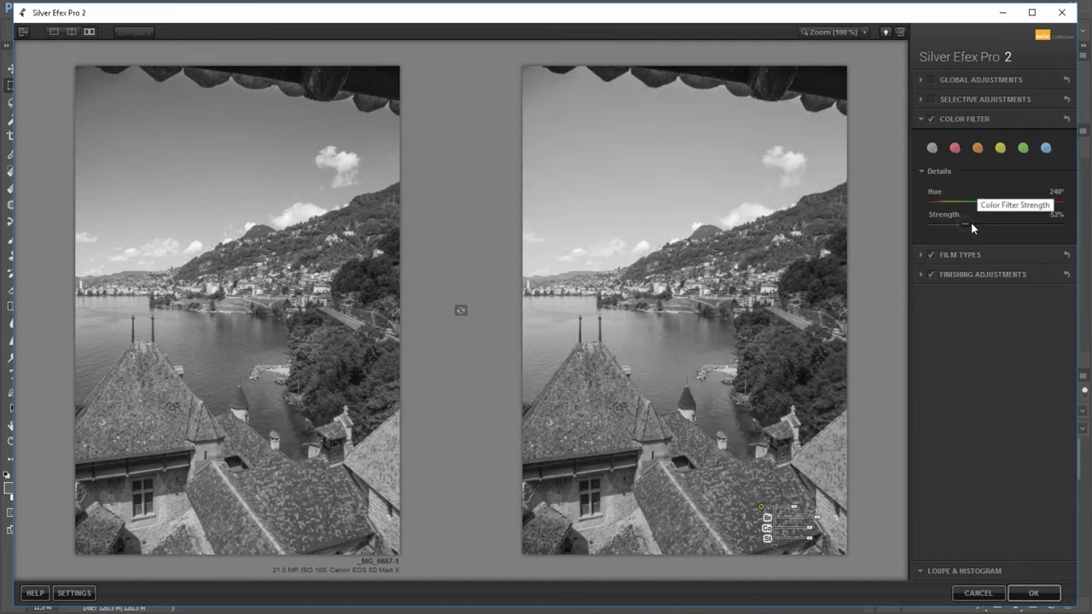
mouse_move(994, 224)
mouse_down()
mouse_move(1028, 223)
mouse_move(999, 226)
mouse_up()
click(954, 148)
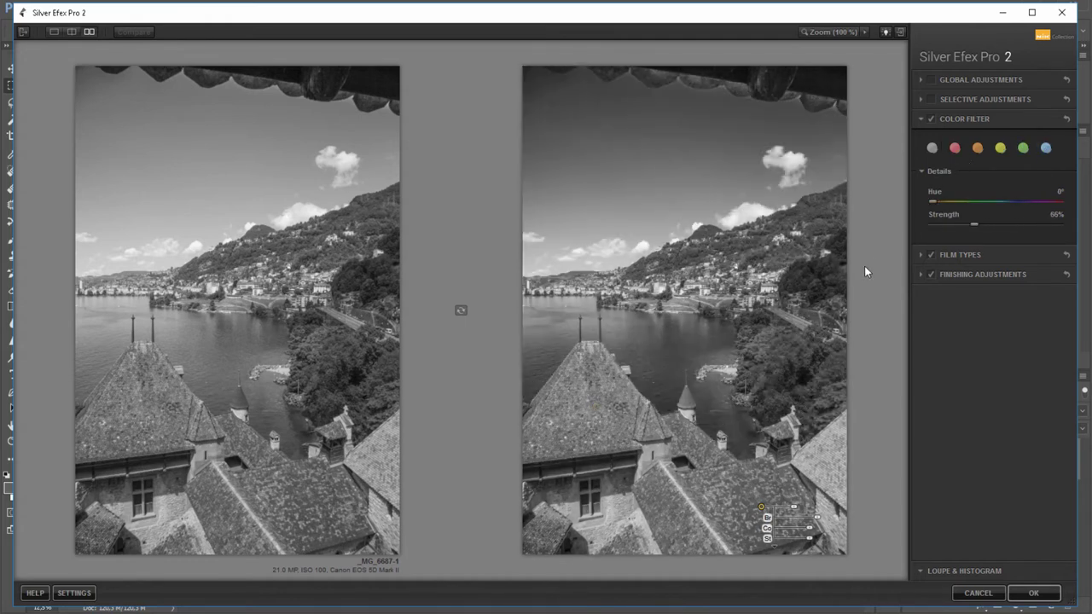
click(931, 80)
click(930, 99)
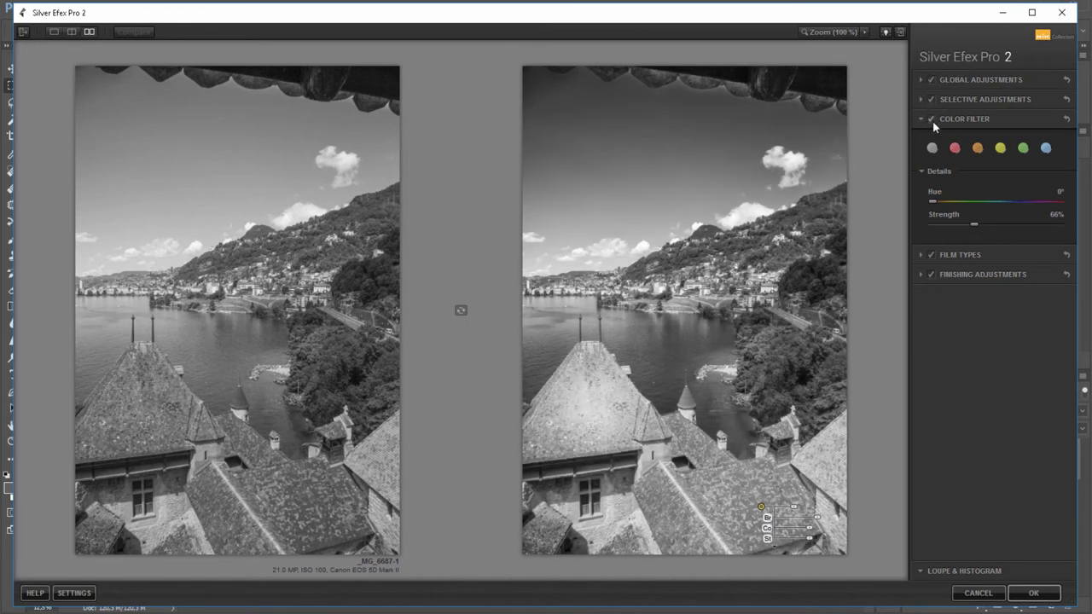
click(924, 119)
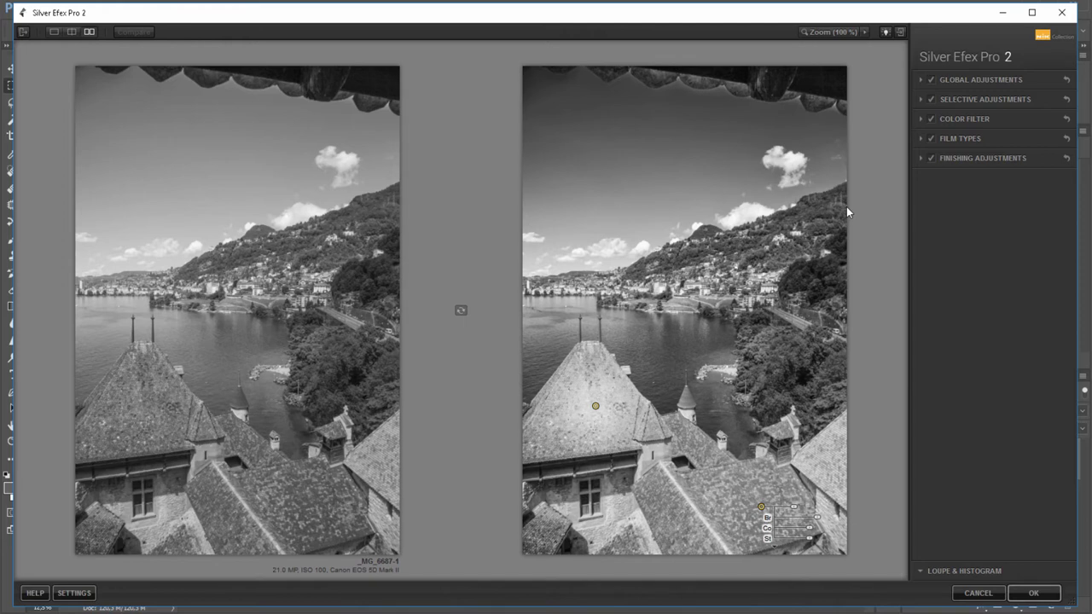
Try the Ilford Delta 400 Pro film type, then settle on Ilford Delta 100 Pro.
click(920, 139)
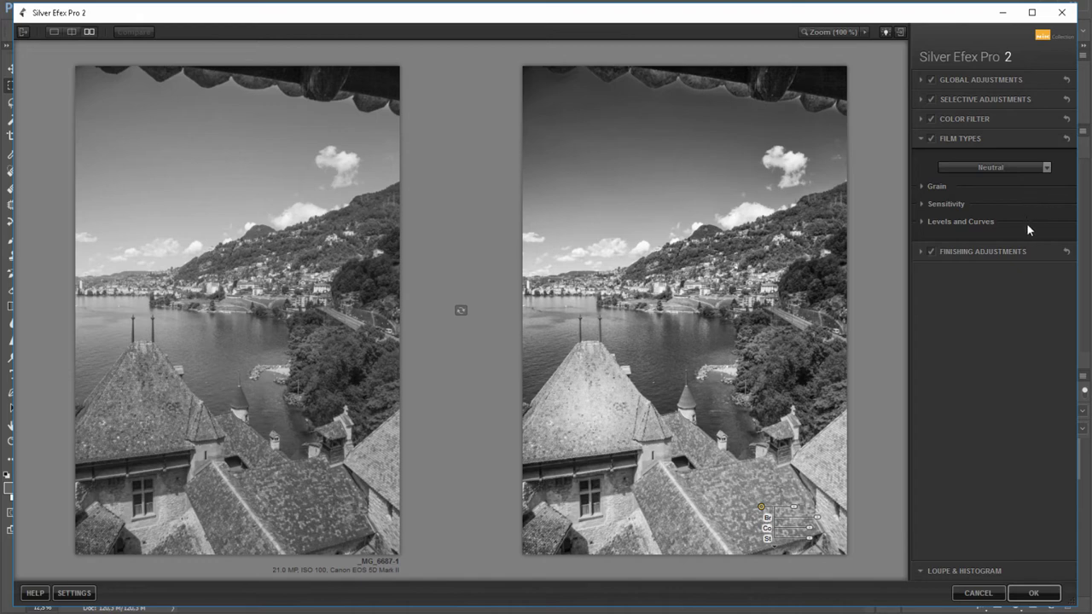
click(1025, 168)
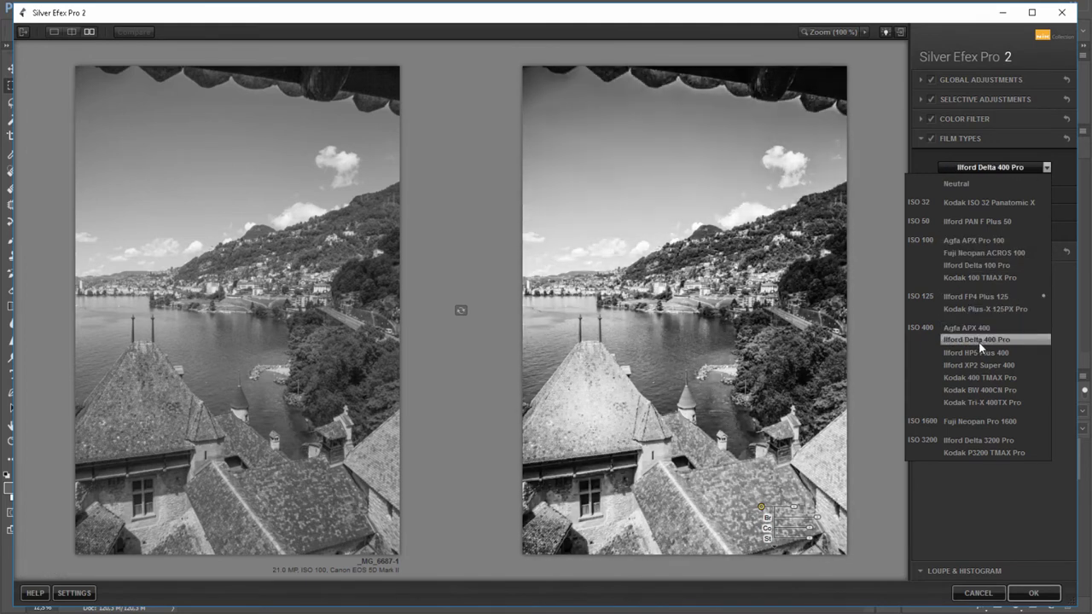
click(977, 341)
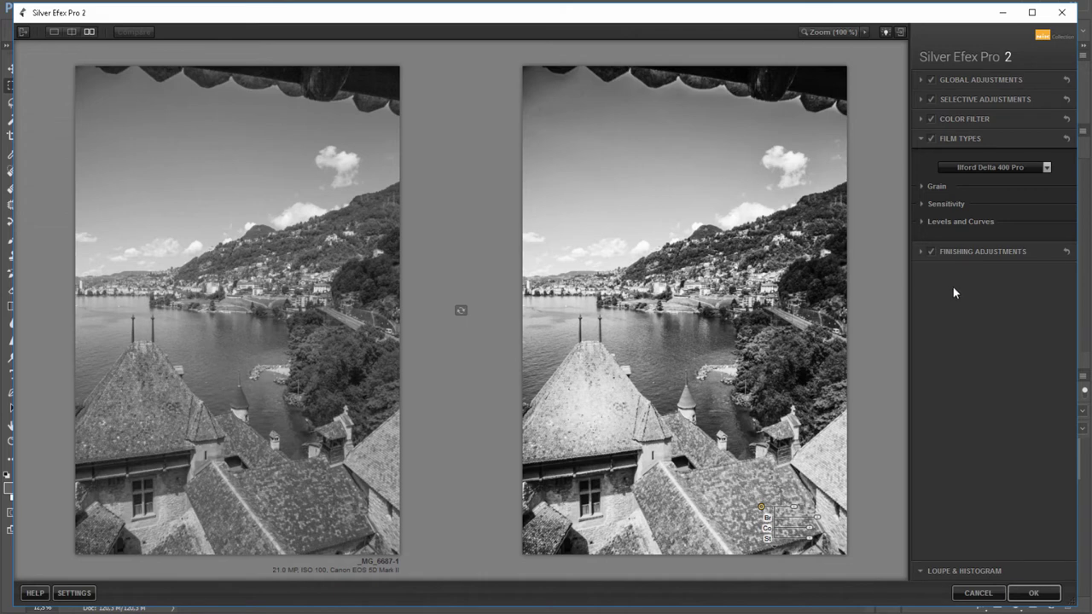
click(994, 167)
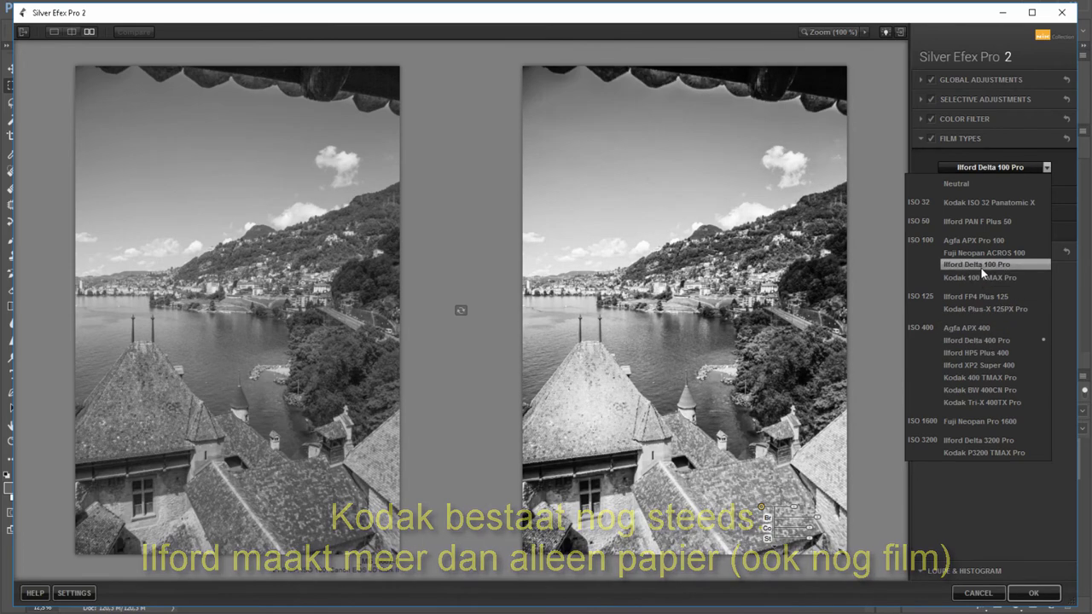
click(980, 268)
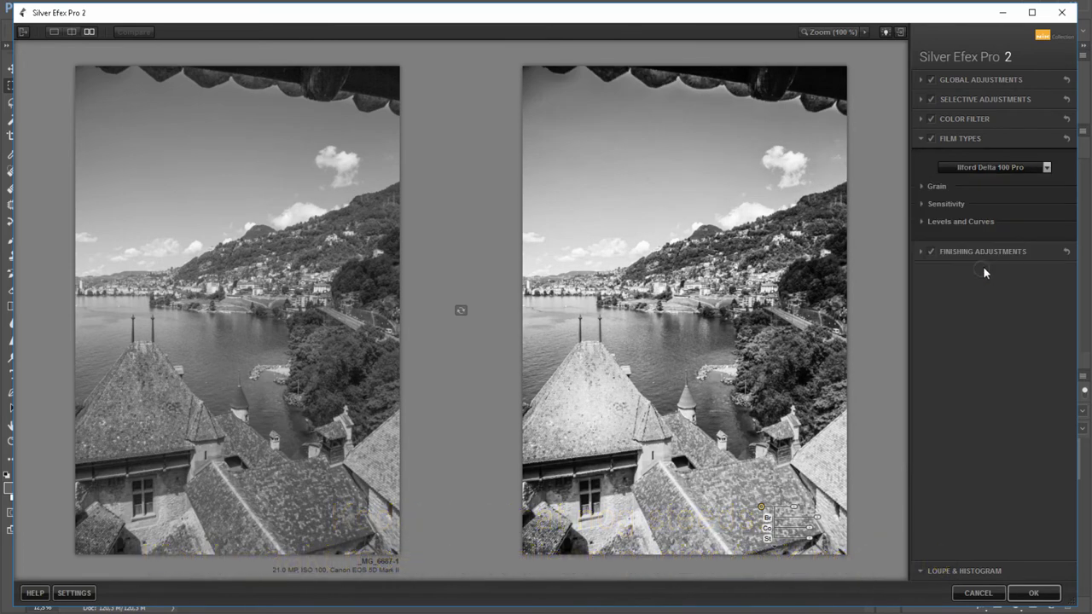
click(827, 32)
With the 100% view on the sky, set grain to 393 per pixel with soft hardness.
click(851, 100)
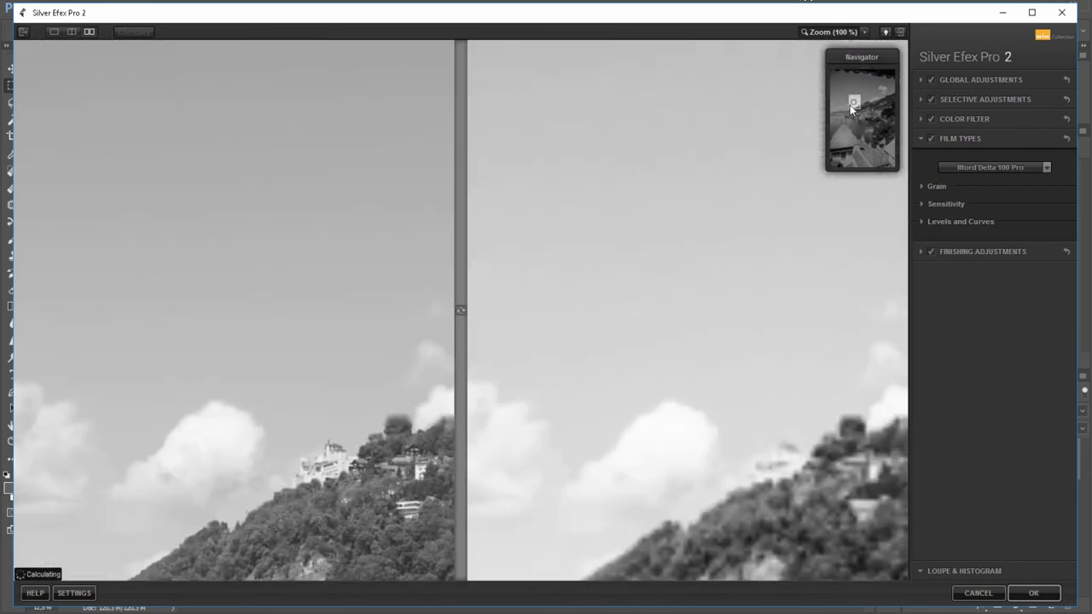
drag(850, 101, 852, 109)
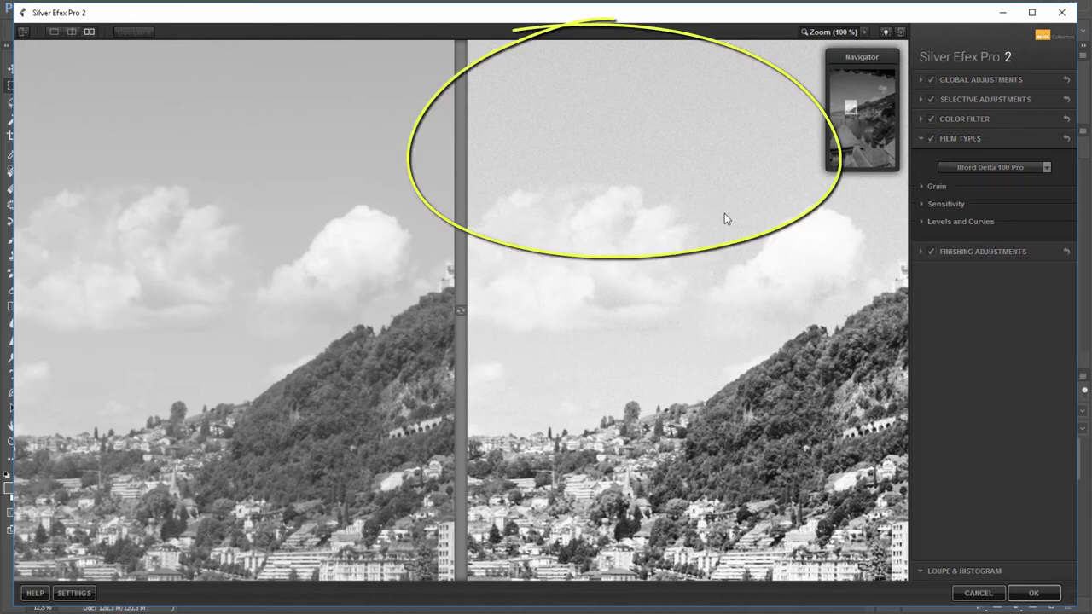
click(921, 186)
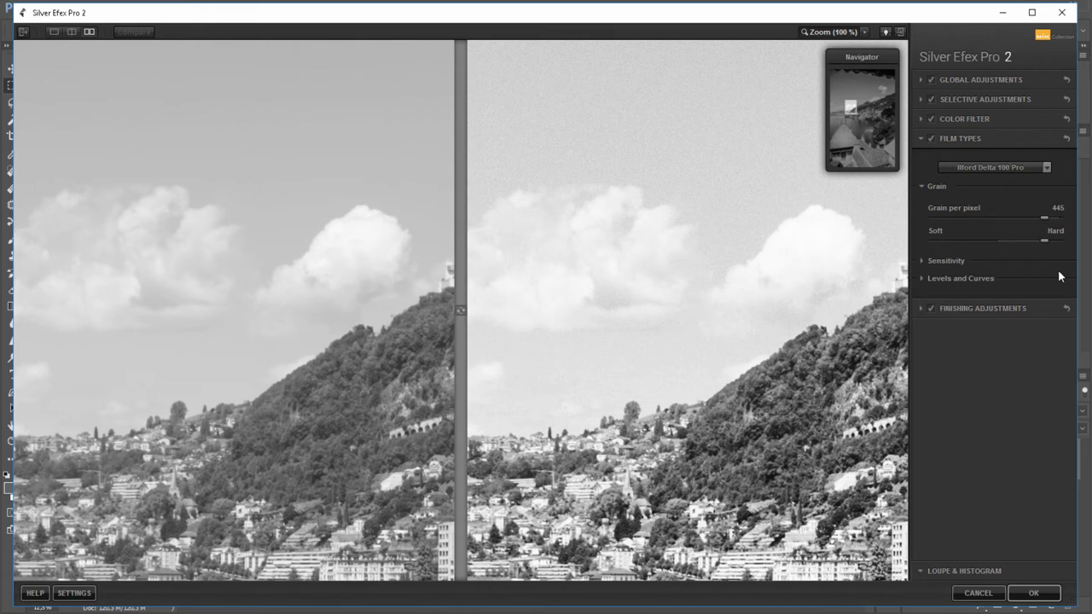
click(934, 217)
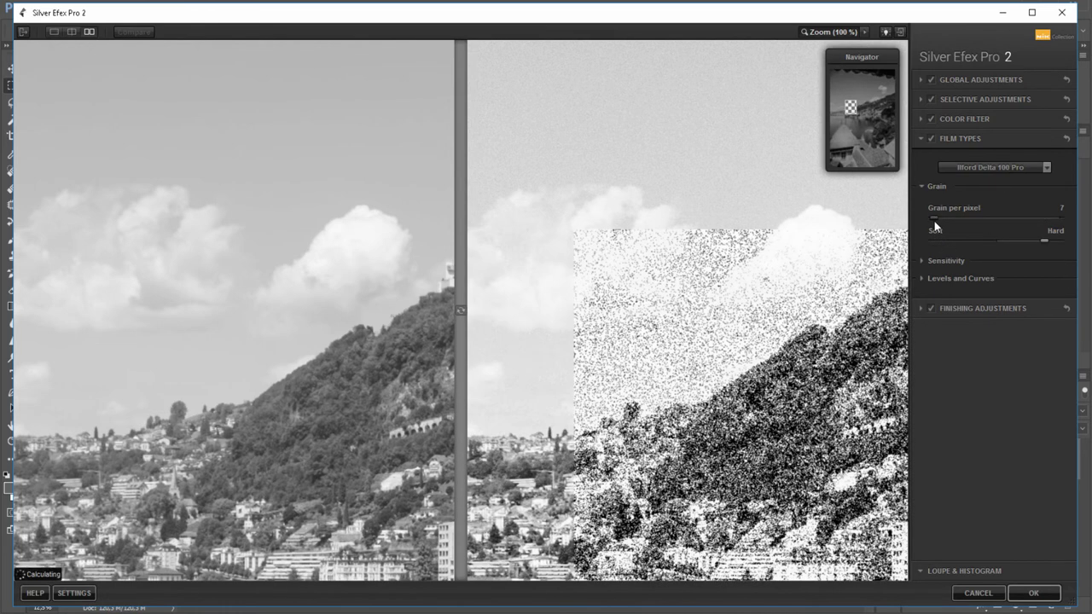
click(1057, 220)
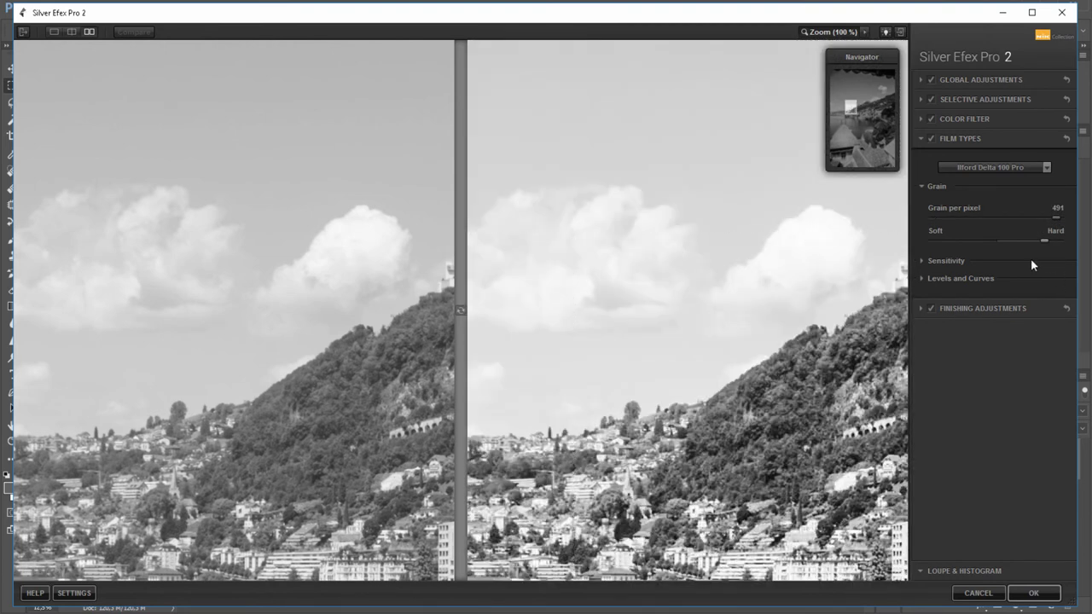
click(1005, 218)
drag(1006, 220, 1024, 220)
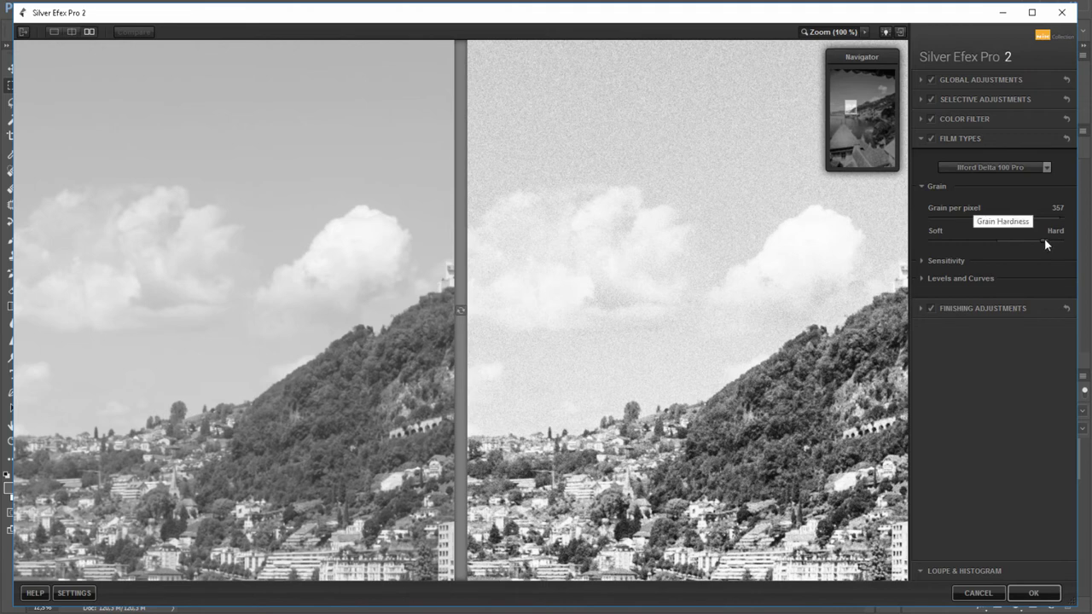
mouse_move(1045, 241)
mouse_down()
mouse_move(1055, 243)
mouse_move(938, 240)
mouse_up()
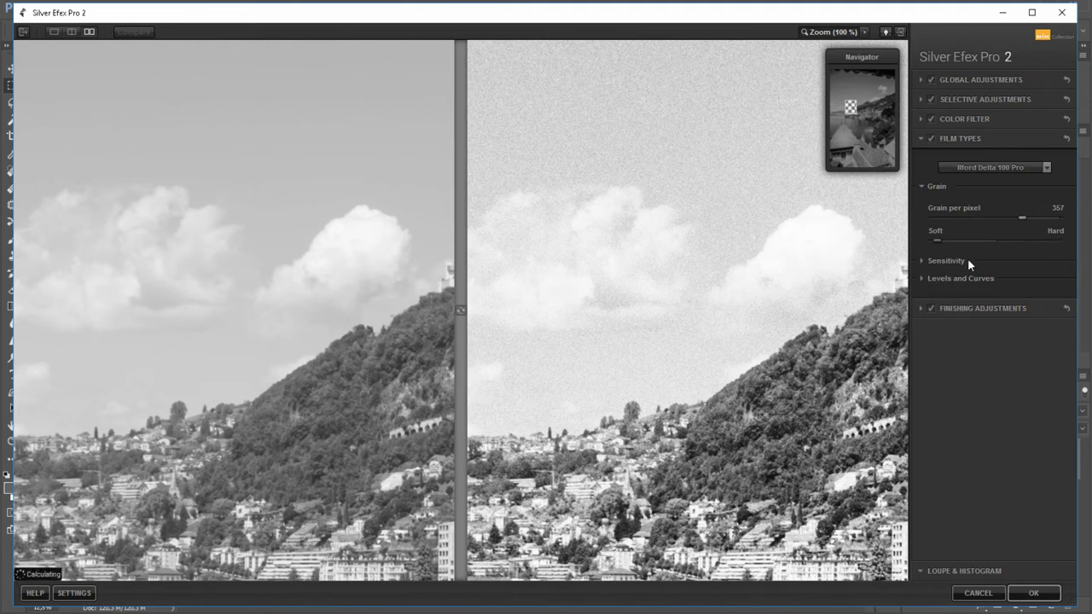
click(1033, 218)
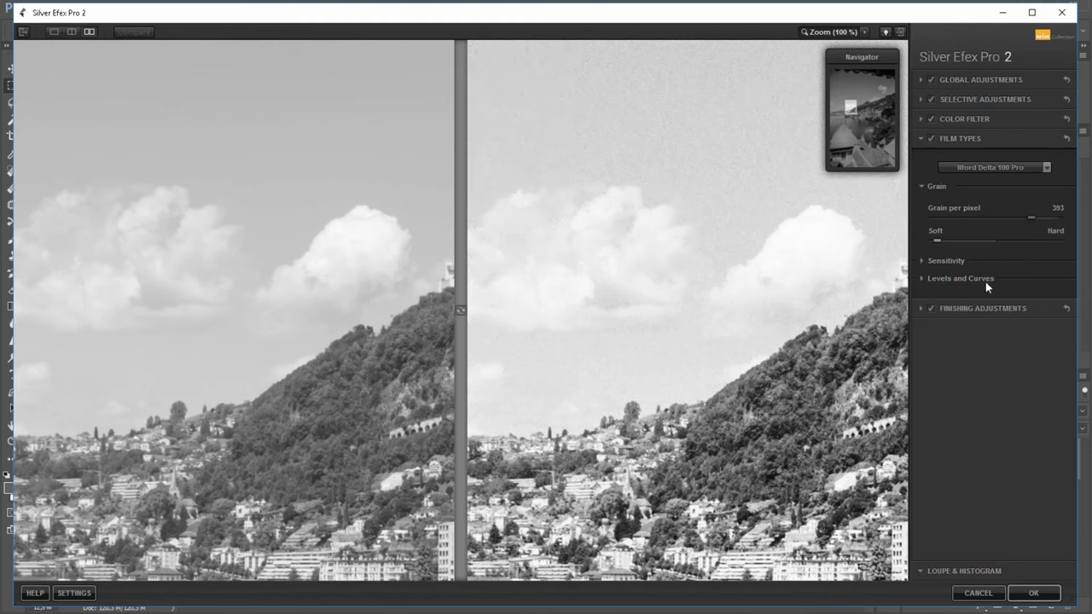
Adjust the film sensitivities, bringing red to -21% and reducing blue sensitivity.
click(922, 260)
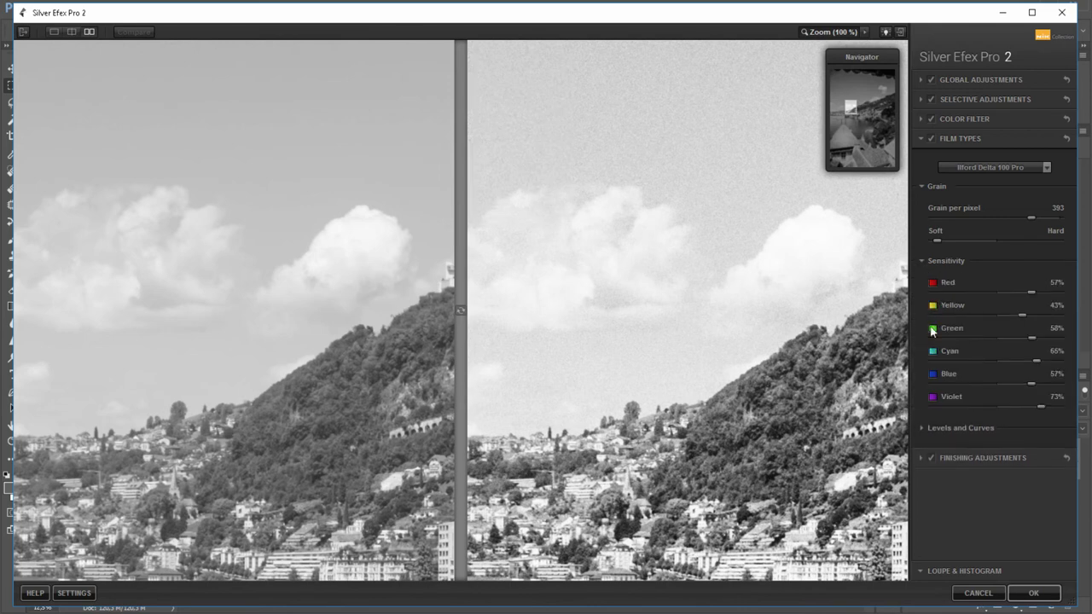
click(826, 33)
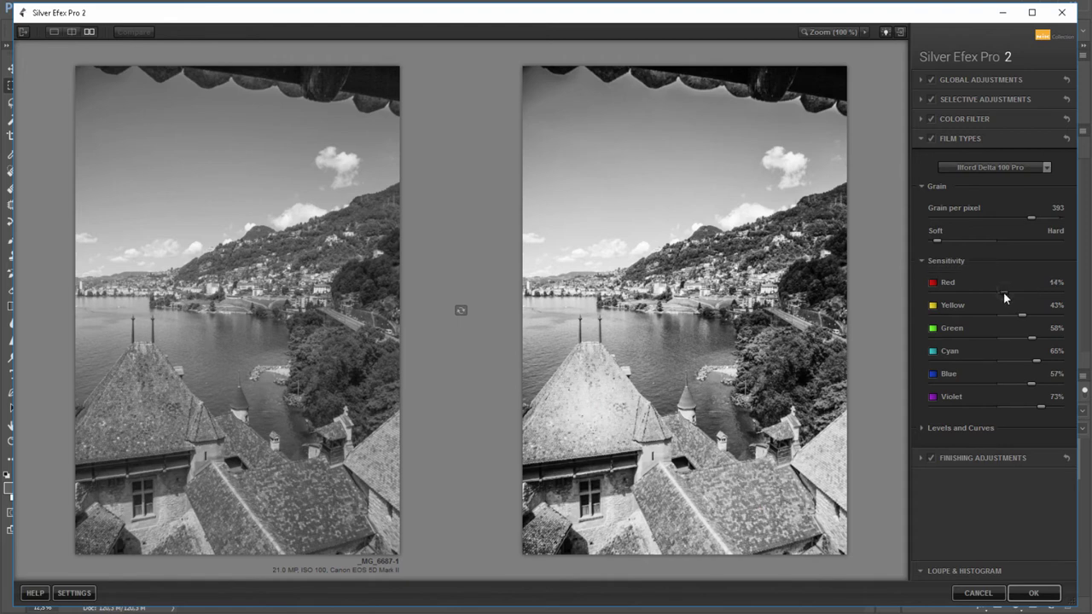
drag(1003, 291, 987, 290)
click(930, 100)
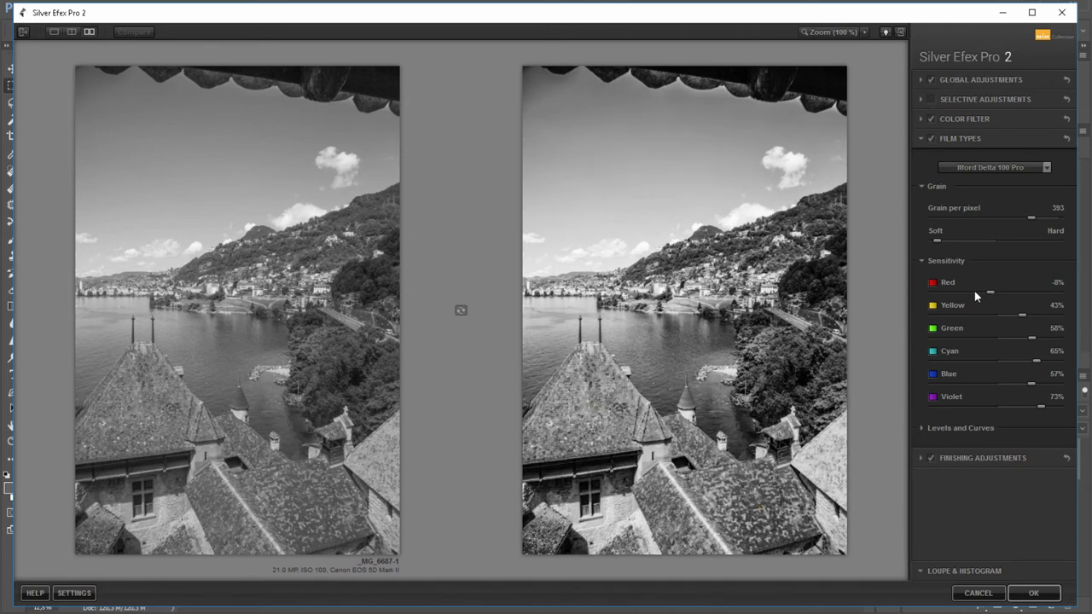
drag(990, 292, 942, 291)
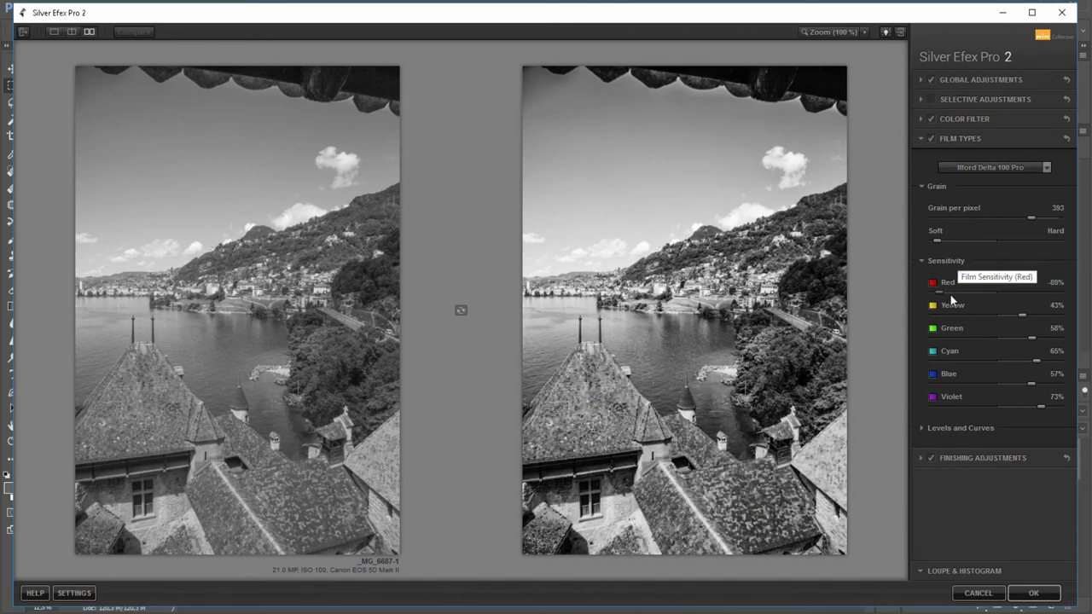
mouse_move(939, 293)
mouse_down()
mouse_move(1062, 302)
mouse_move(980, 292)
mouse_up()
drag(1031, 338, 1043, 344)
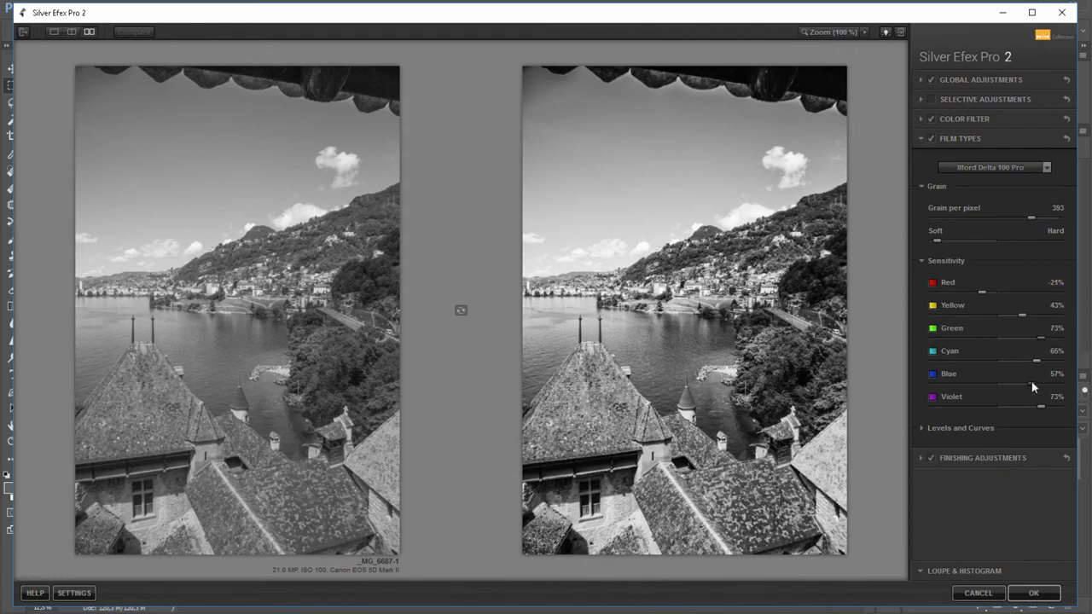
mouse_move(1031, 381)
mouse_down()
mouse_move(1000, 382)
mouse_move(987, 360)
mouse_up()
click(921, 261)
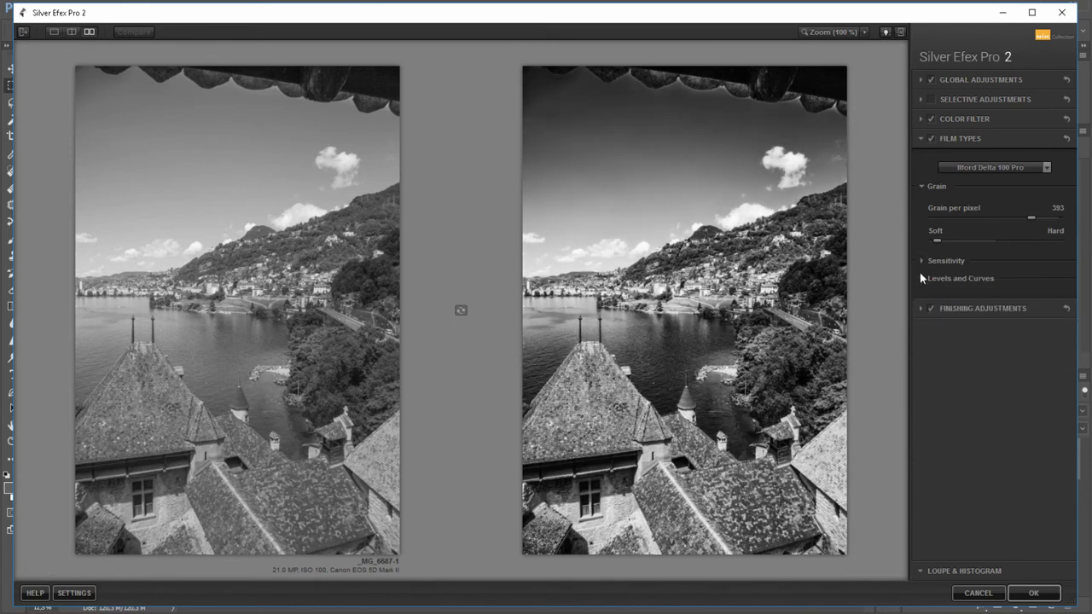
Move the tone curve's black point and reshape its upper part to deepen the shadows.
click(921, 279)
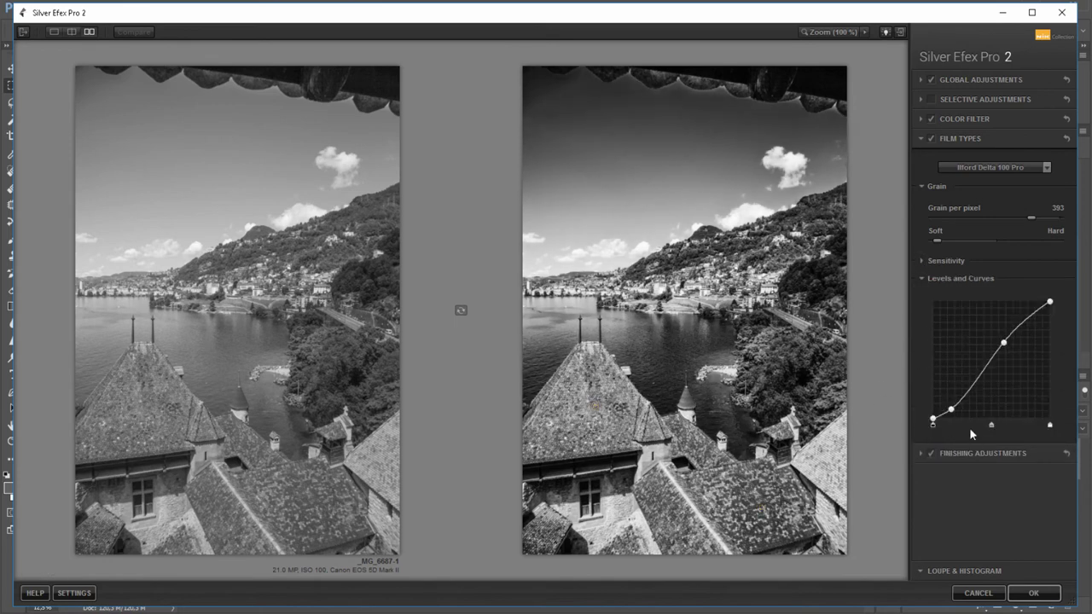
drag(932, 420, 939, 420)
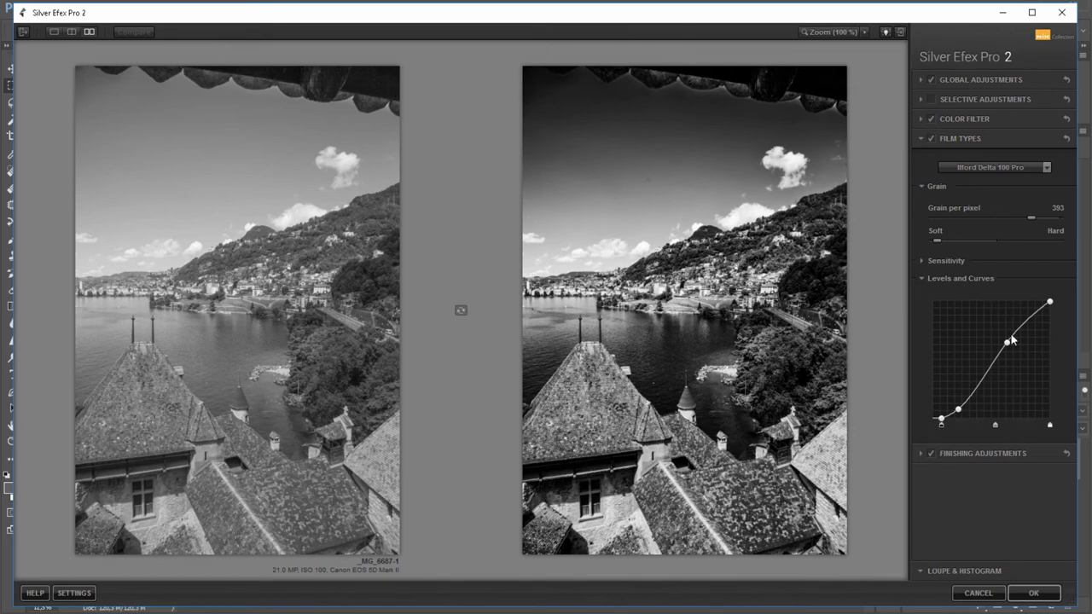
drag(1007, 343, 1004, 338)
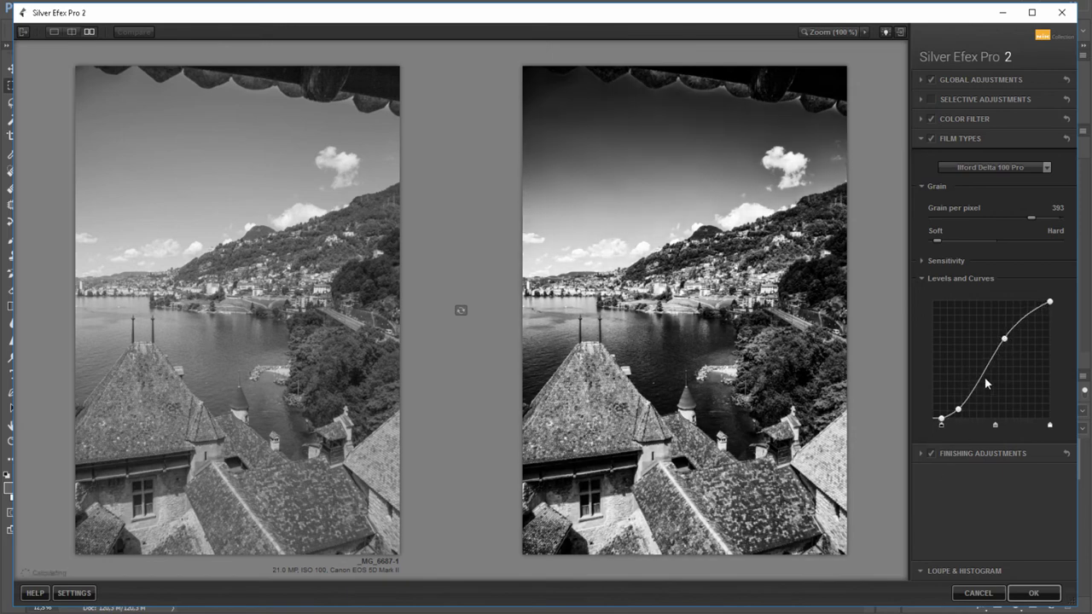
click(922, 280)
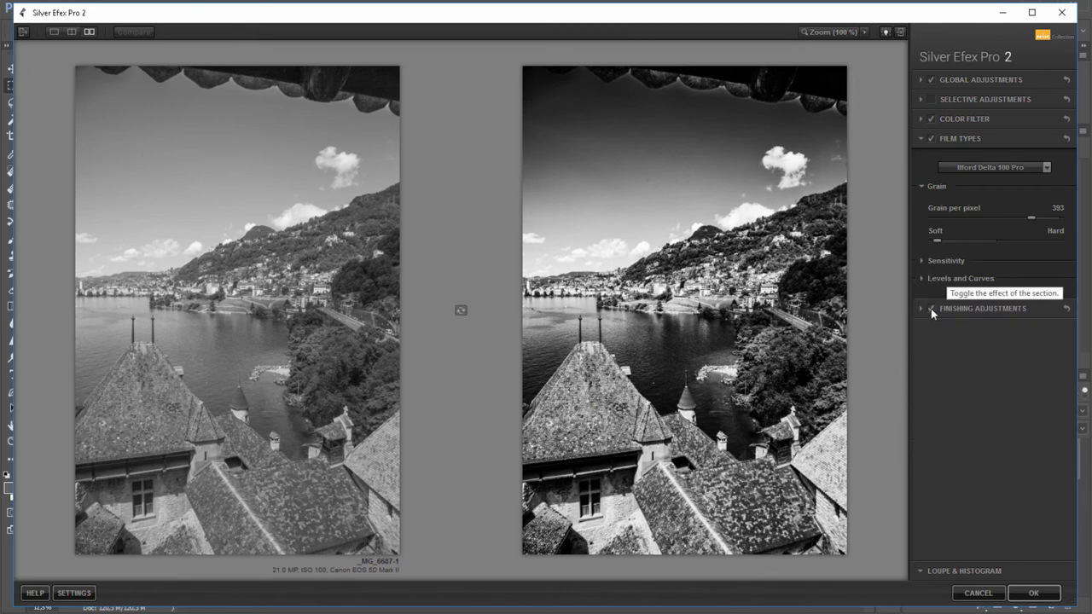
Give the photo a Type 5 image border, testing Burn Edges then resetting it.
click(920, 308)
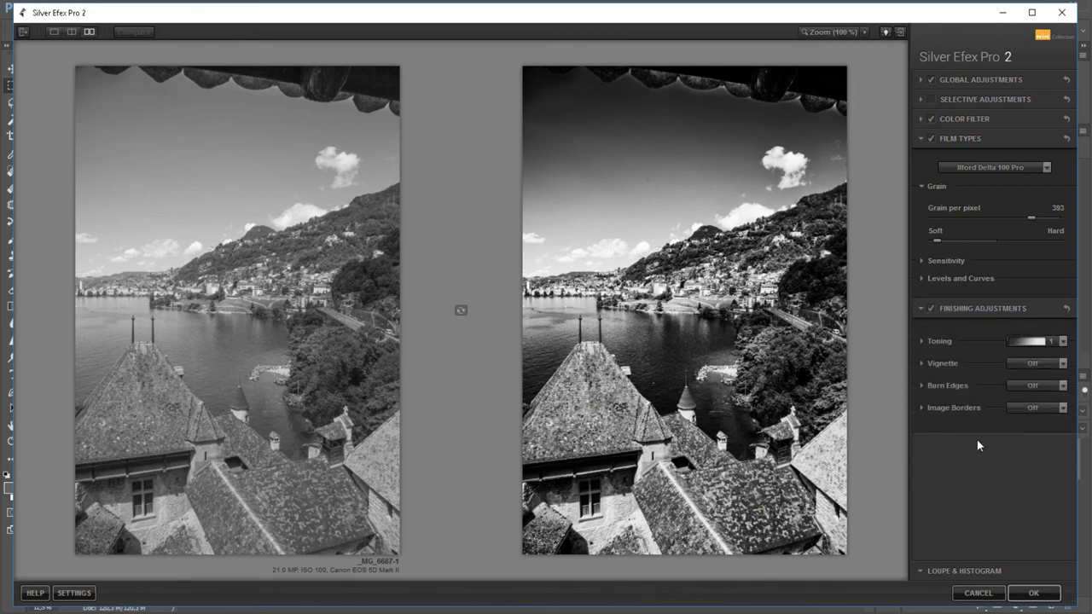
click(1032, 410)
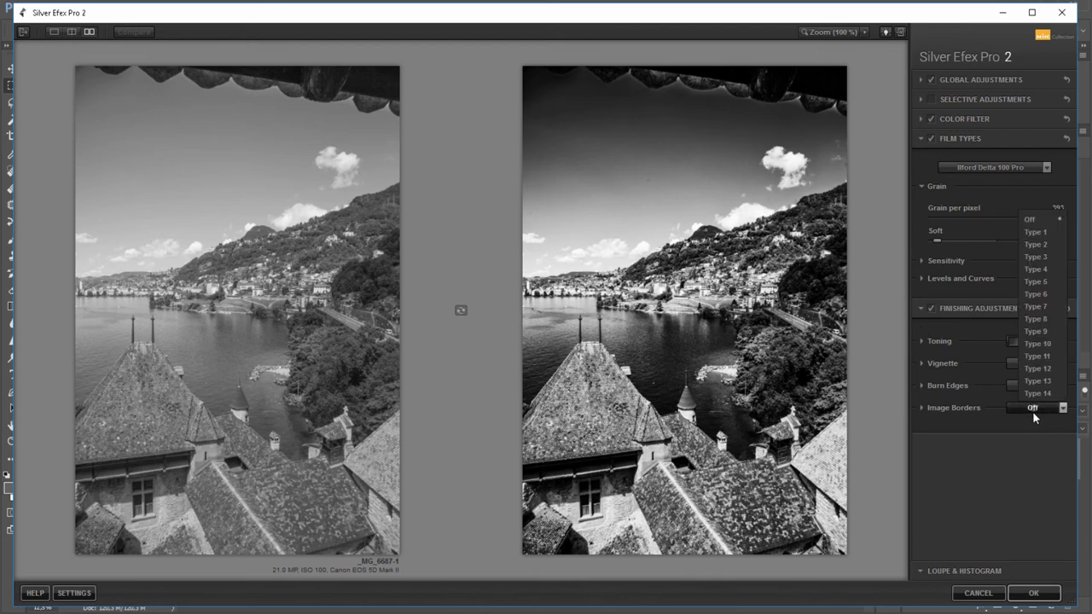
click(1042, 283)
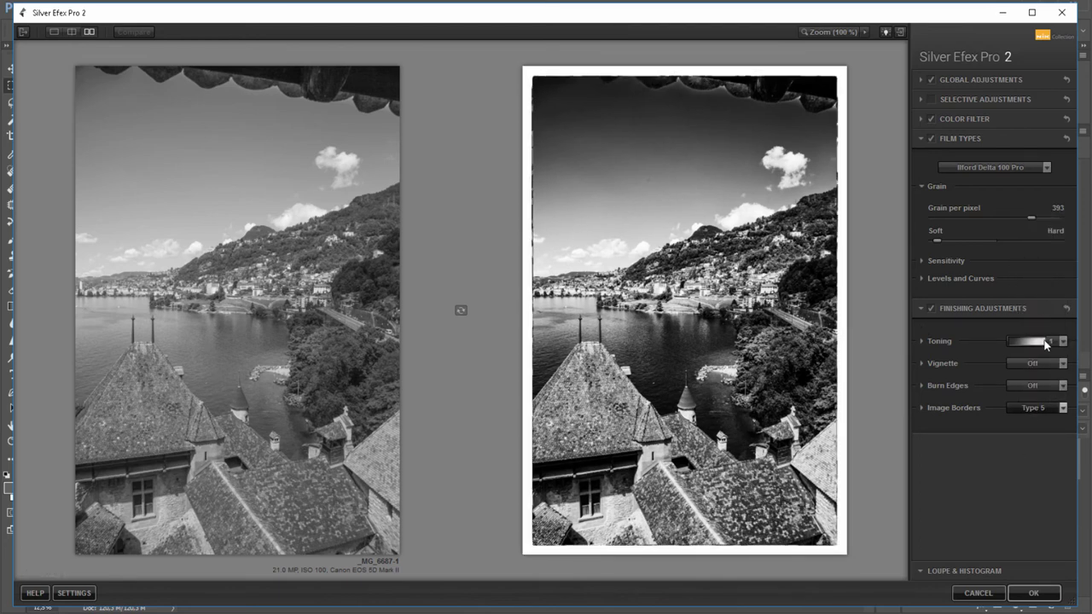
click(1031, 388)
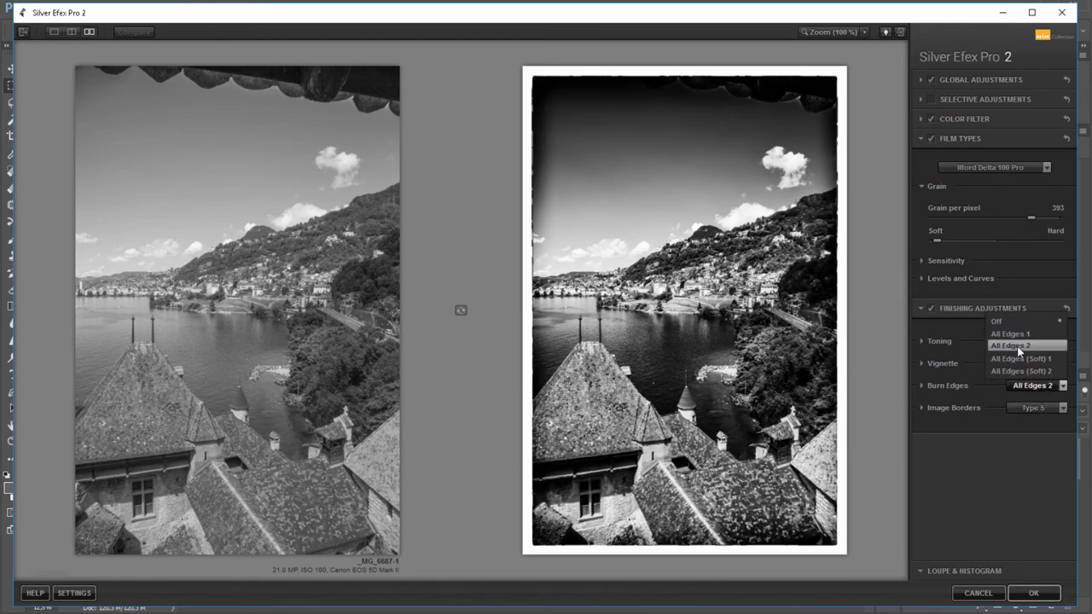
click(1019, 333)
click(1032, 385)
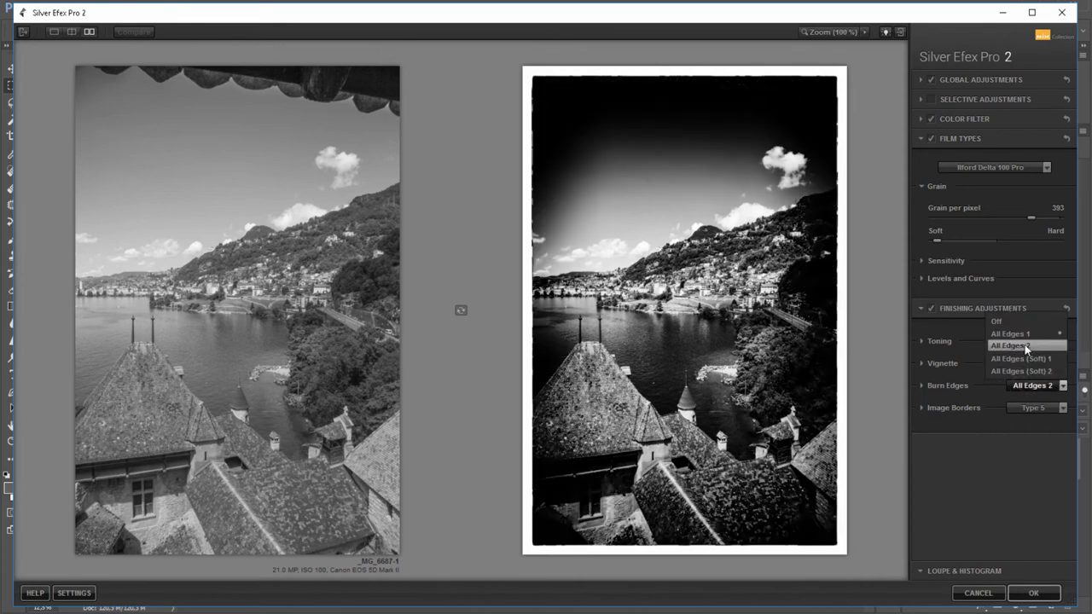
click(1017, 319)
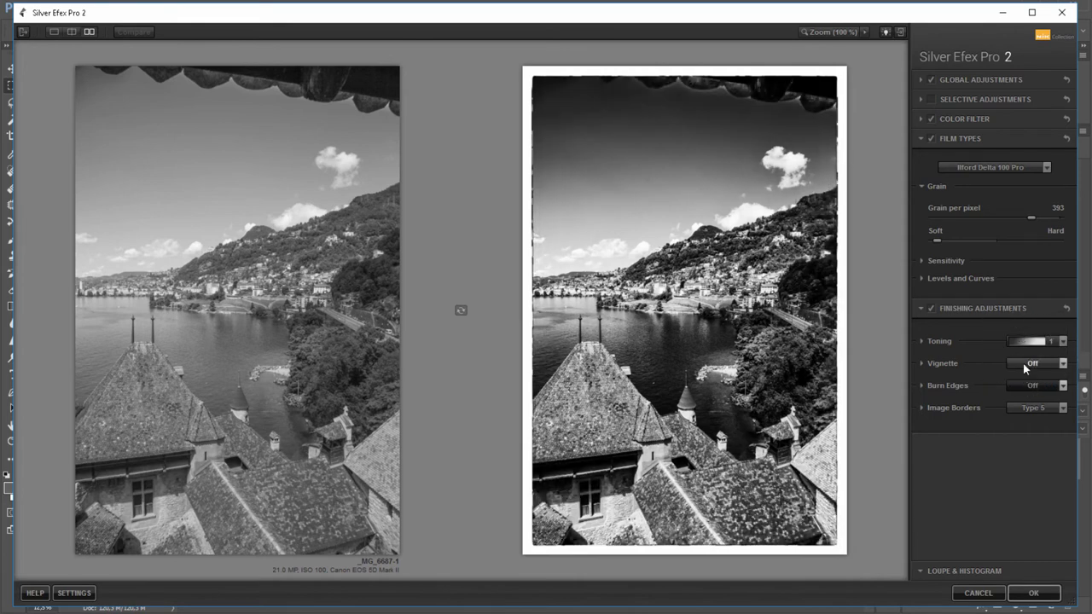
Add a Black Frame 1 vignette and toning preset 22, then apply the filter.
click(1022, 364)
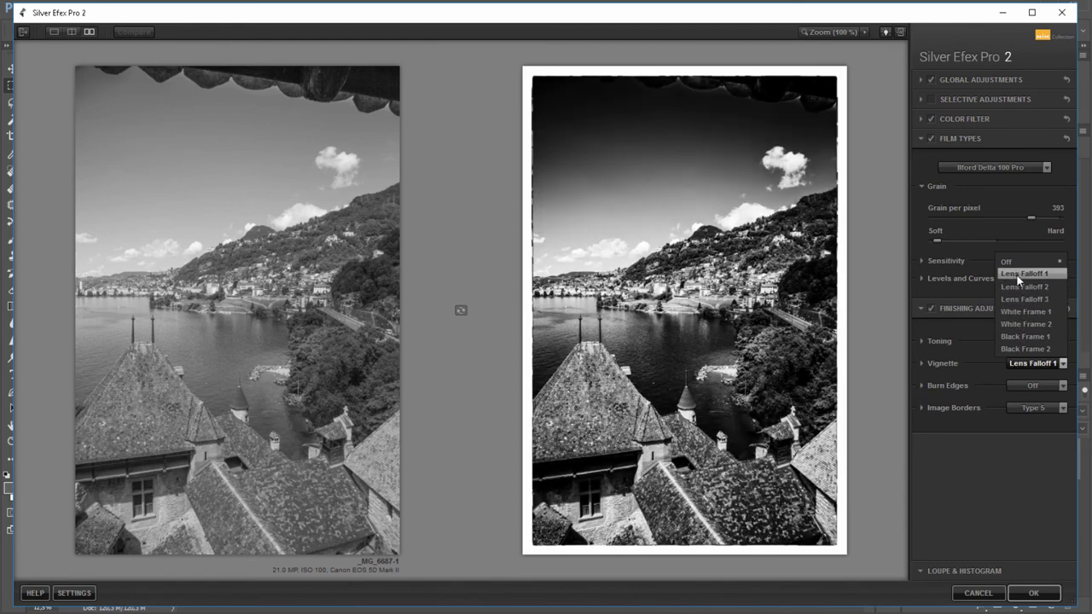
click(1023, 336)
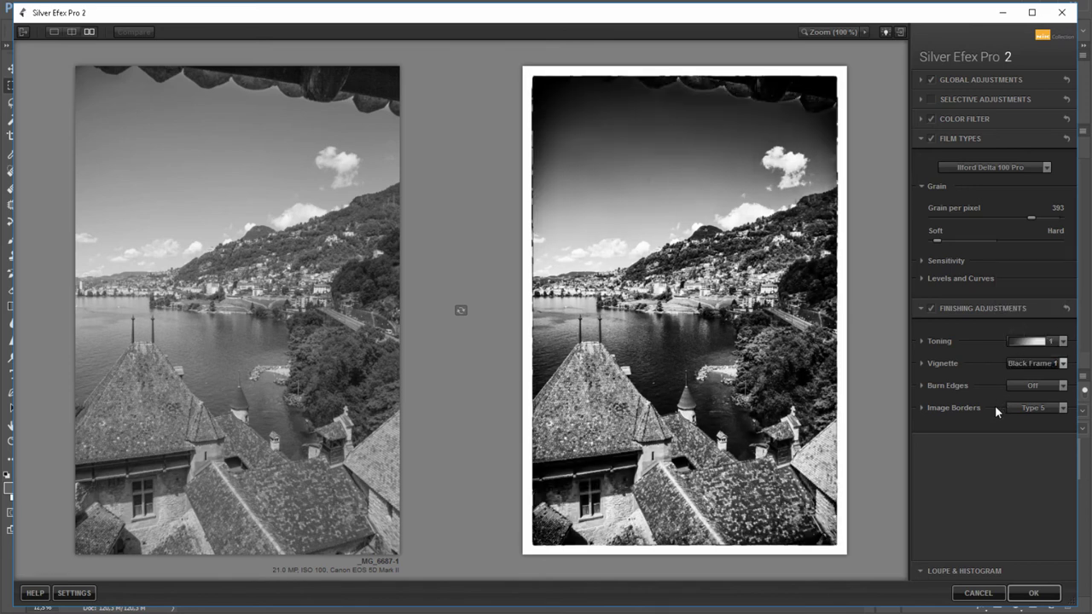
click(1054, 342)
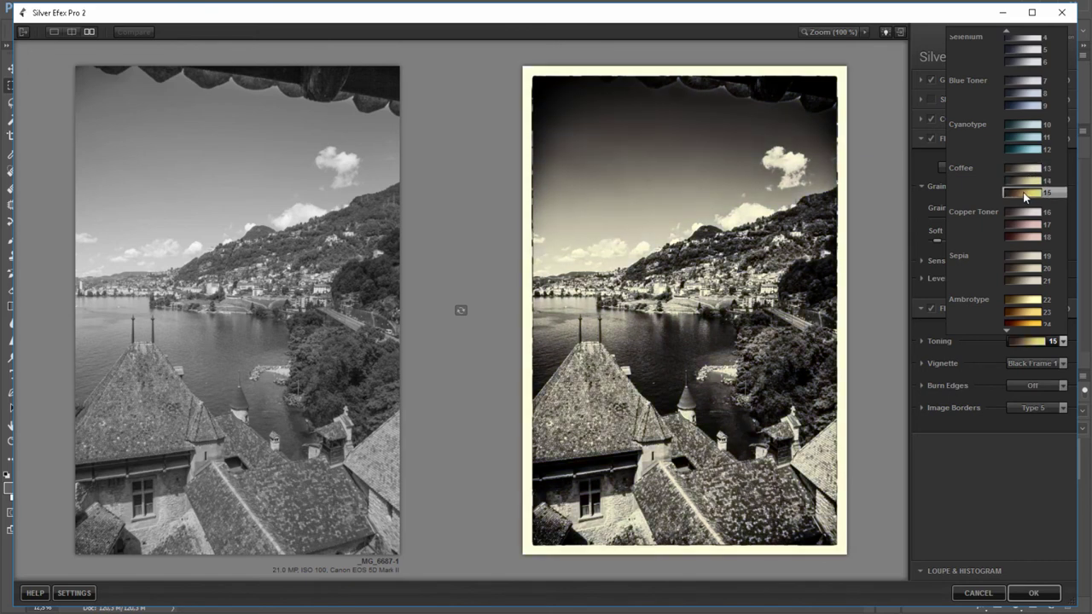
click(1023, 192)
click(1022, 345)
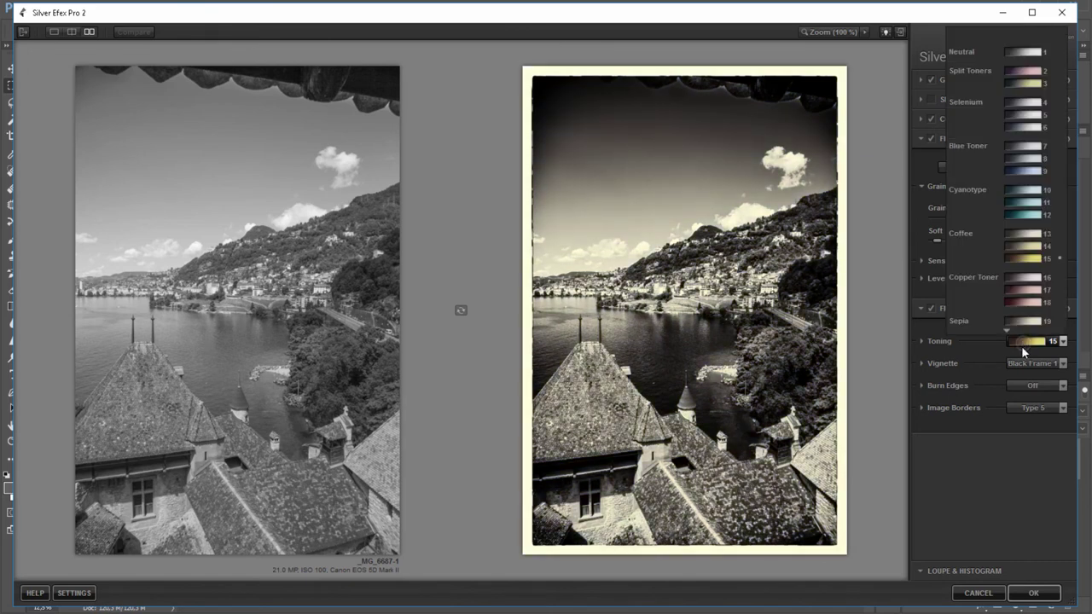
click(1019, 321)
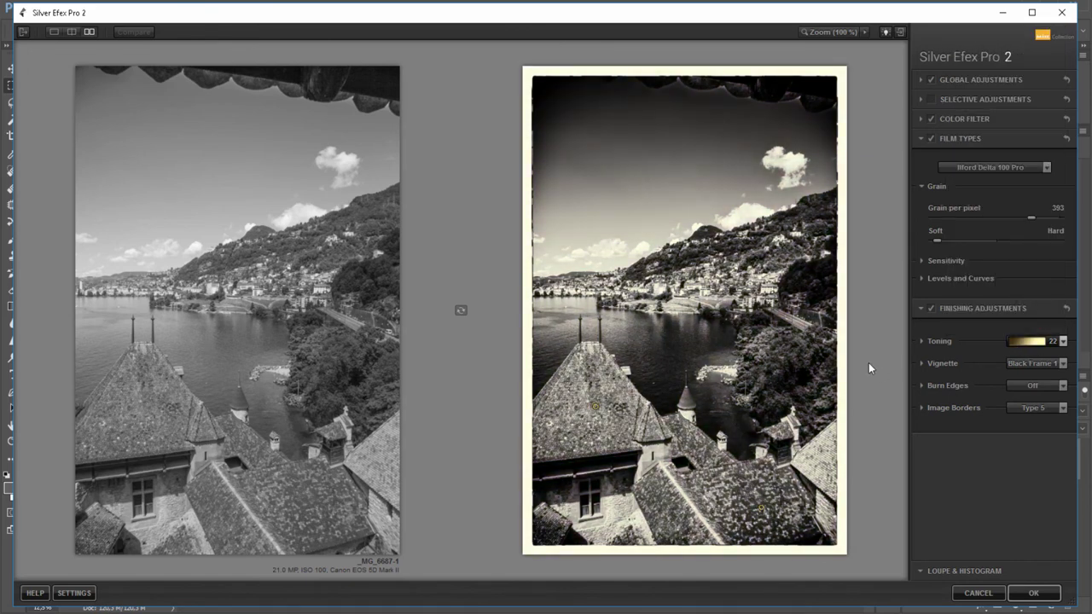
click(1019, 594)
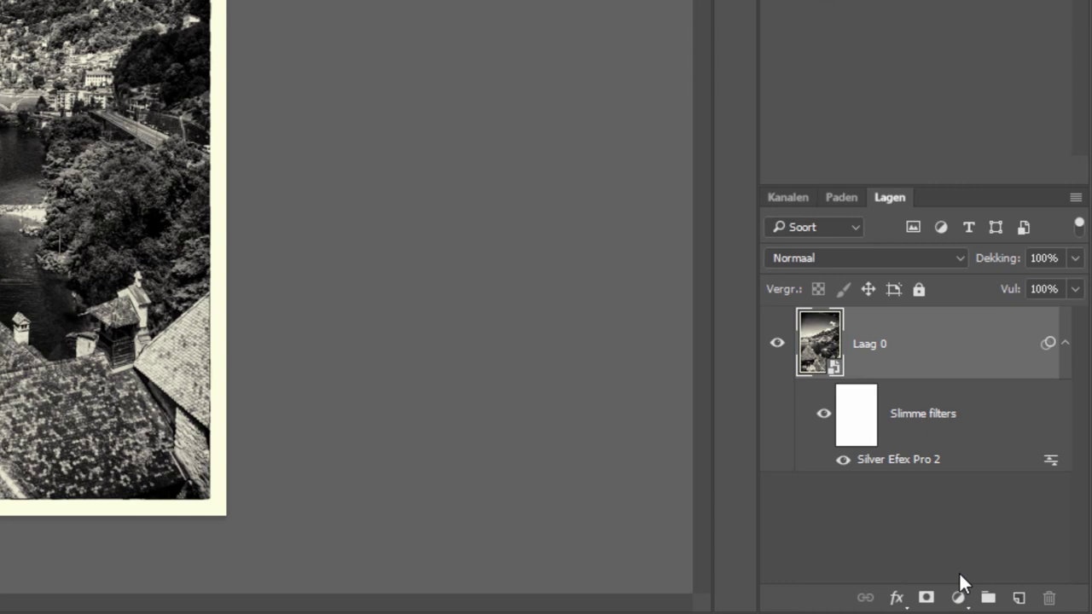
Toggle the Slimme filters visibility off and back on to compare original and toned print.
click(823, 415)
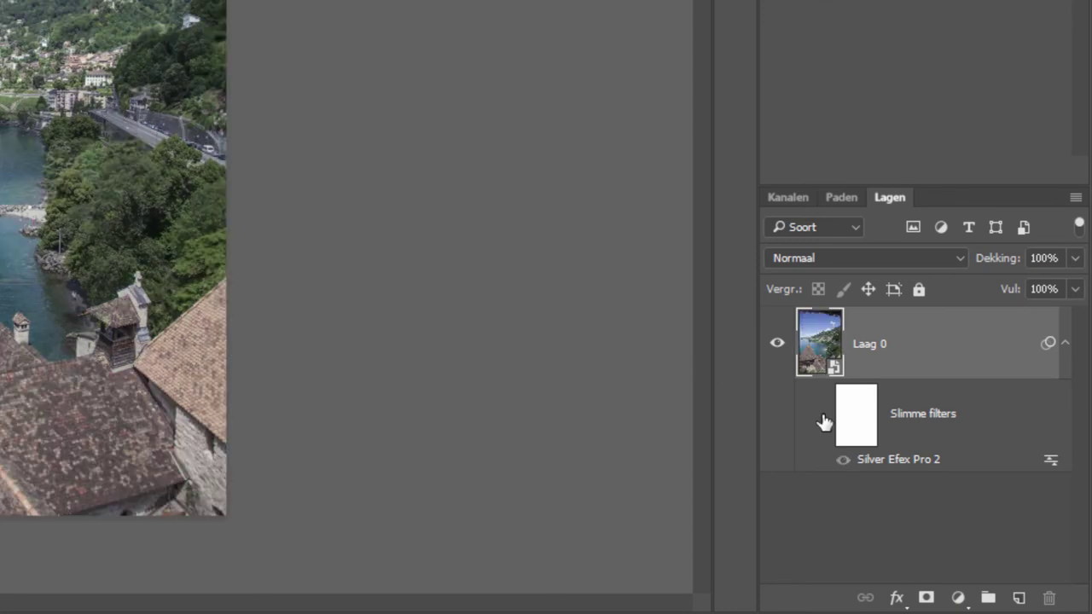
click(823, 416)
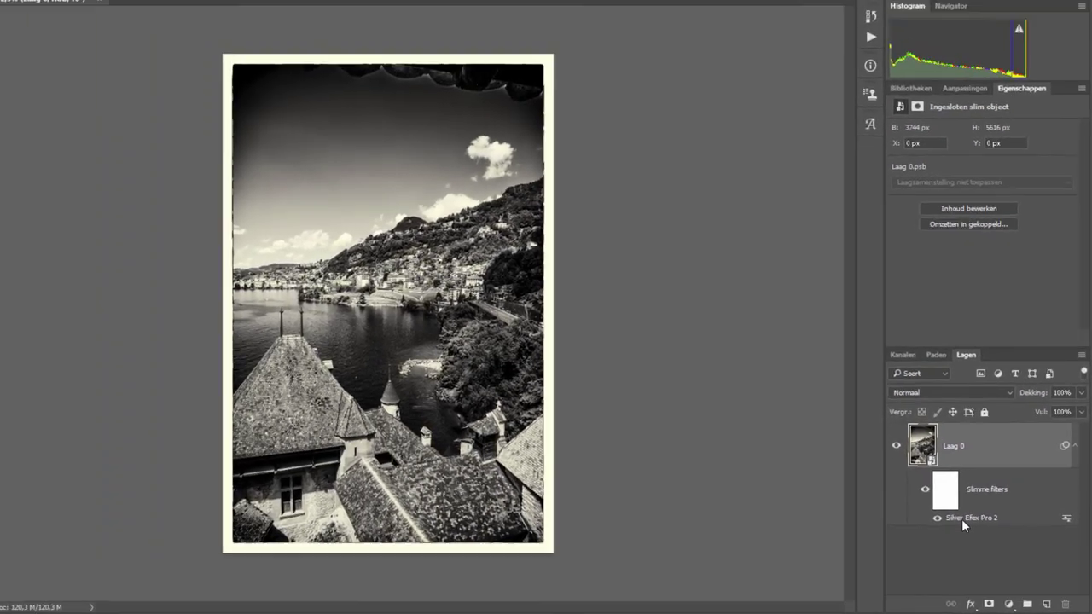
Reopen the Silver Efex Pro 2 smart filter and drag global Contrast down toward -73%.
double_click(961, 519)
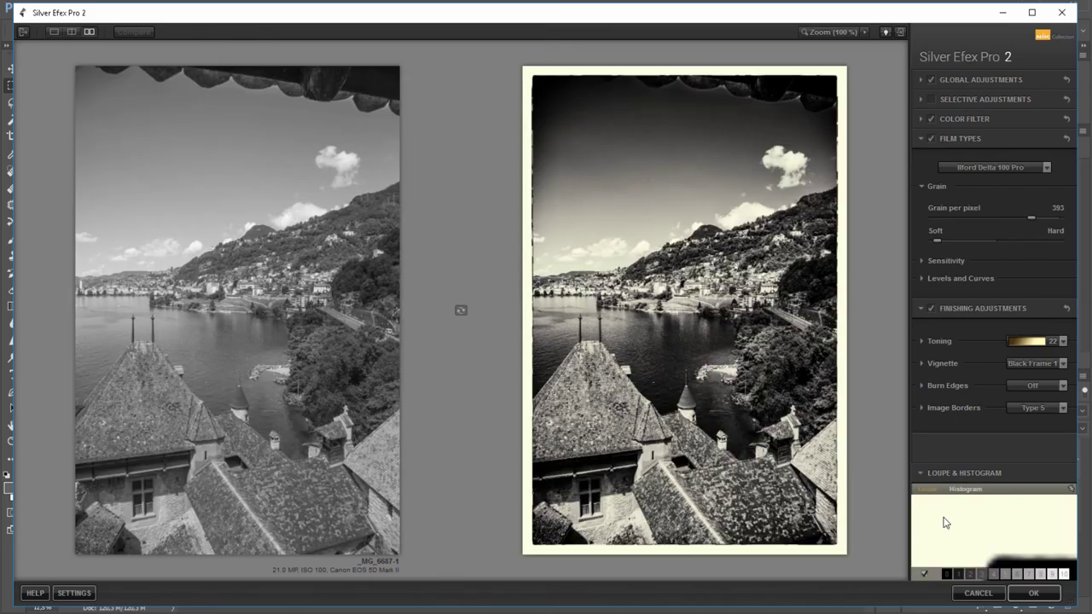
click(931, 99)
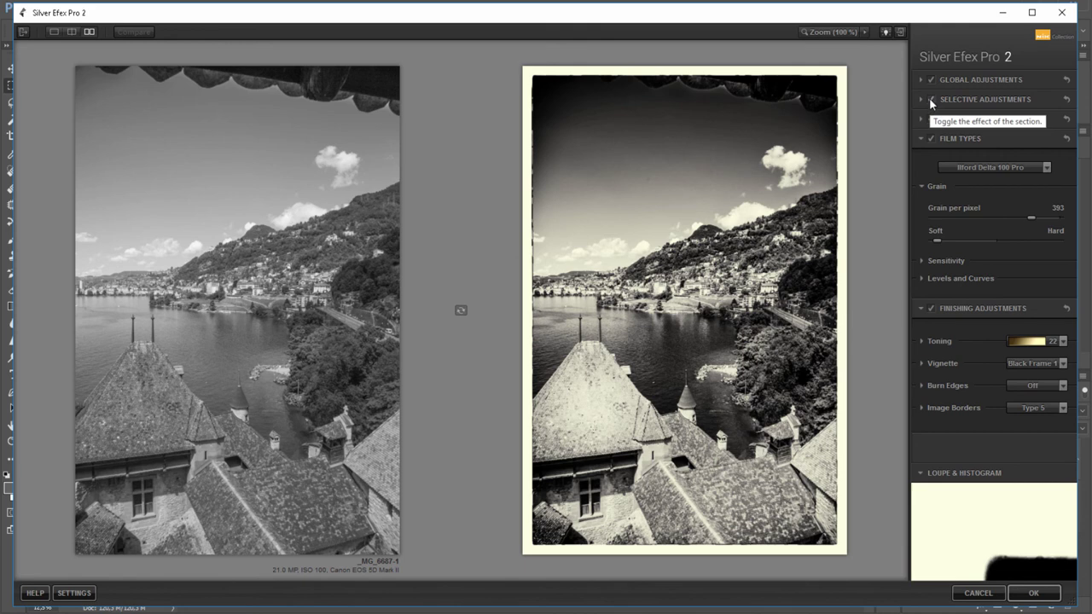
click(931, 99)
click(921, 79)
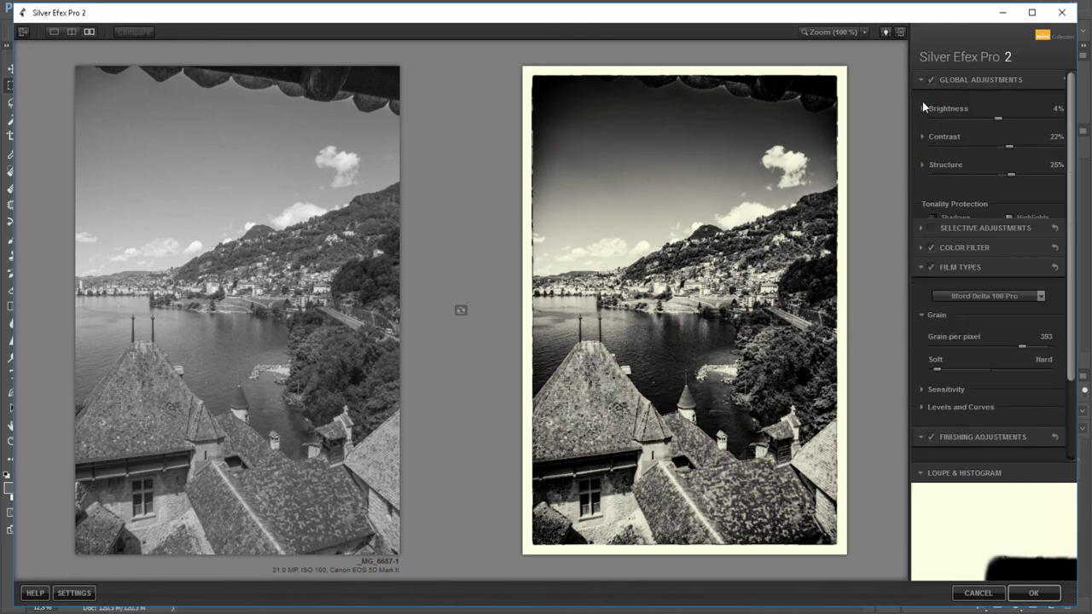
drag(997, 147, 979, 146)
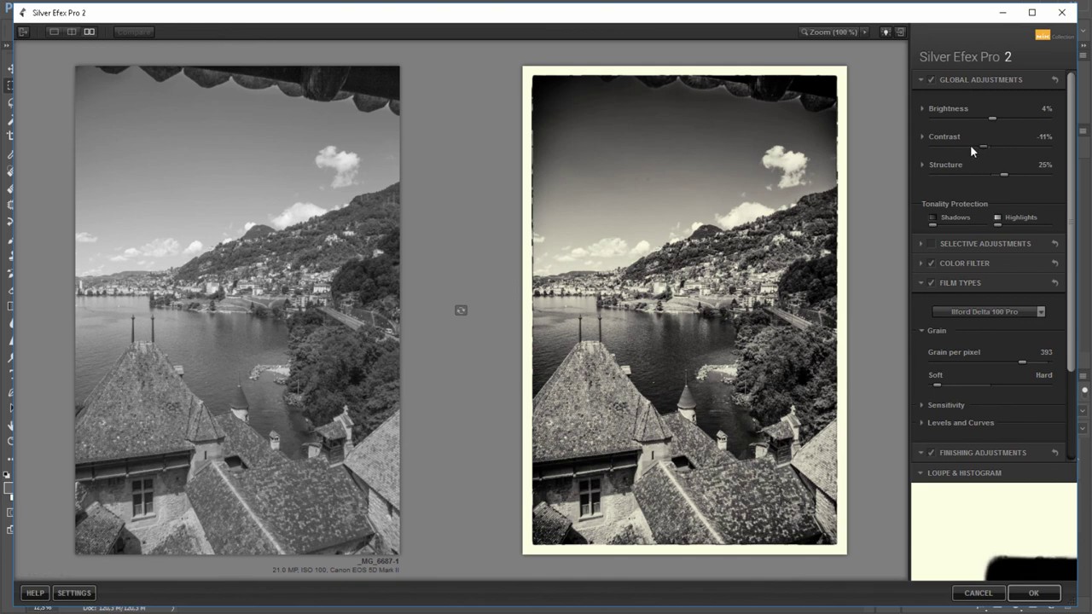
drag(978, 147, 948, 146)
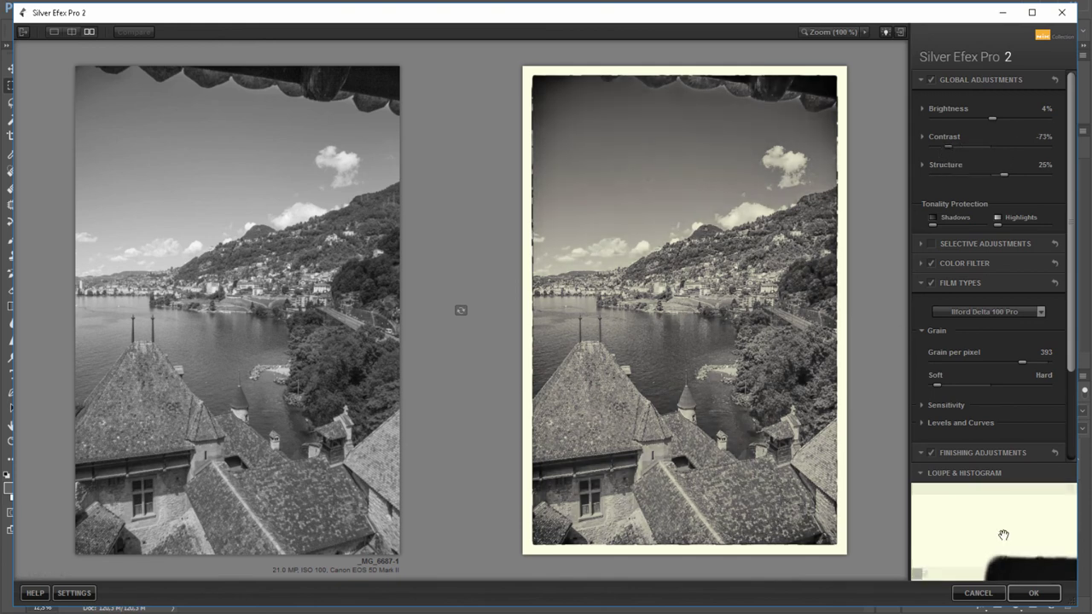
Confirm the low-contrast Silver Efex Pro 2 settings so they save back to Photoshop.
click(1044, 593)
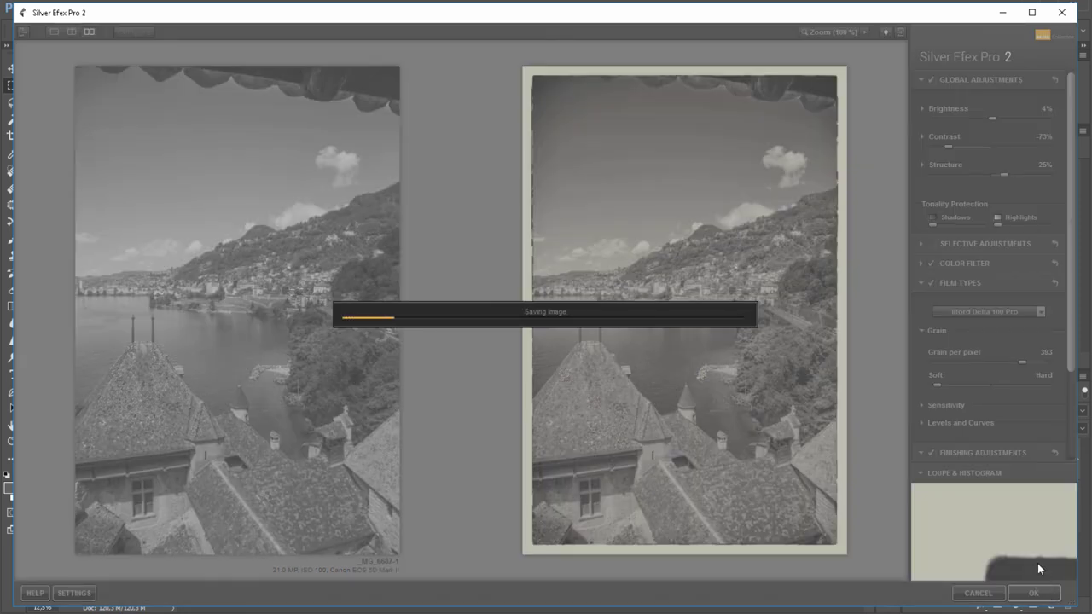